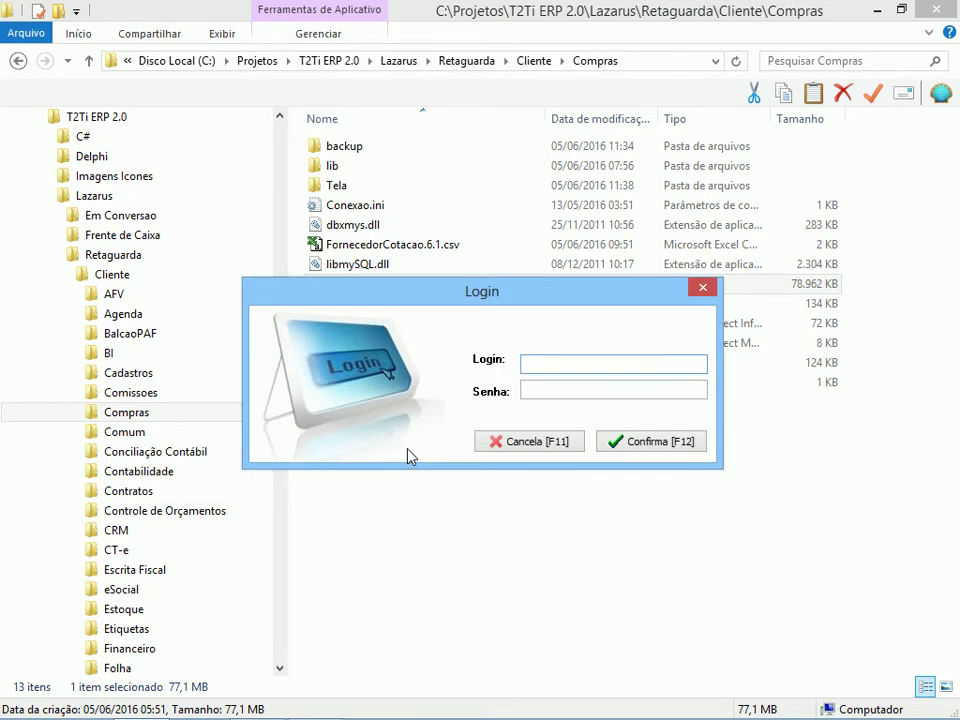
Step: Log in to the purchasing module by entering the user login and the account password
text(1)
key(Tab)
text(1)
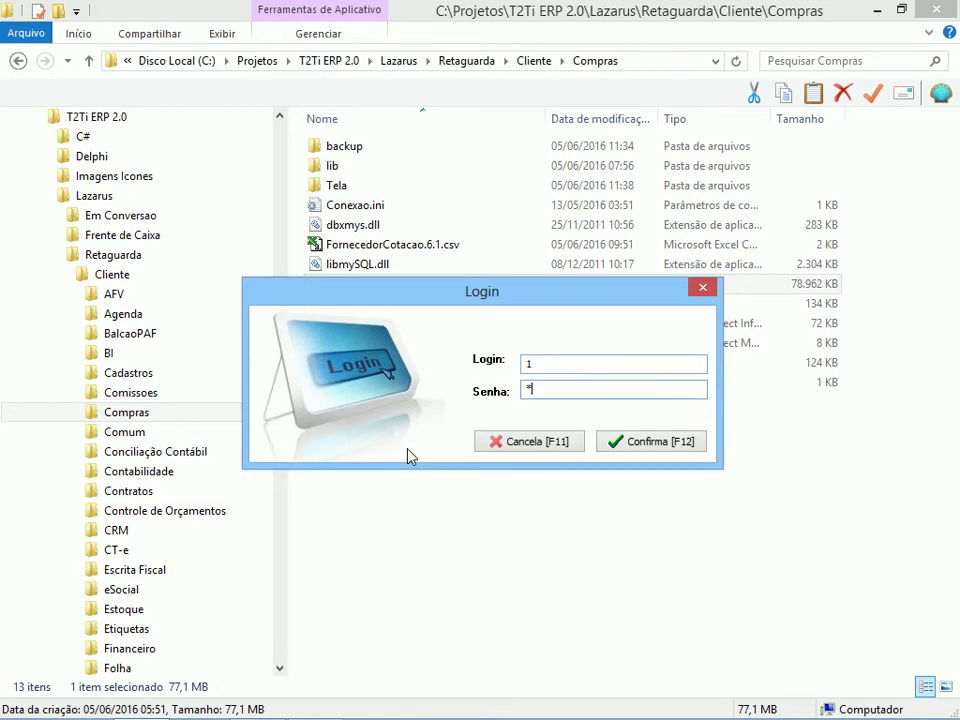
click(645, 441)
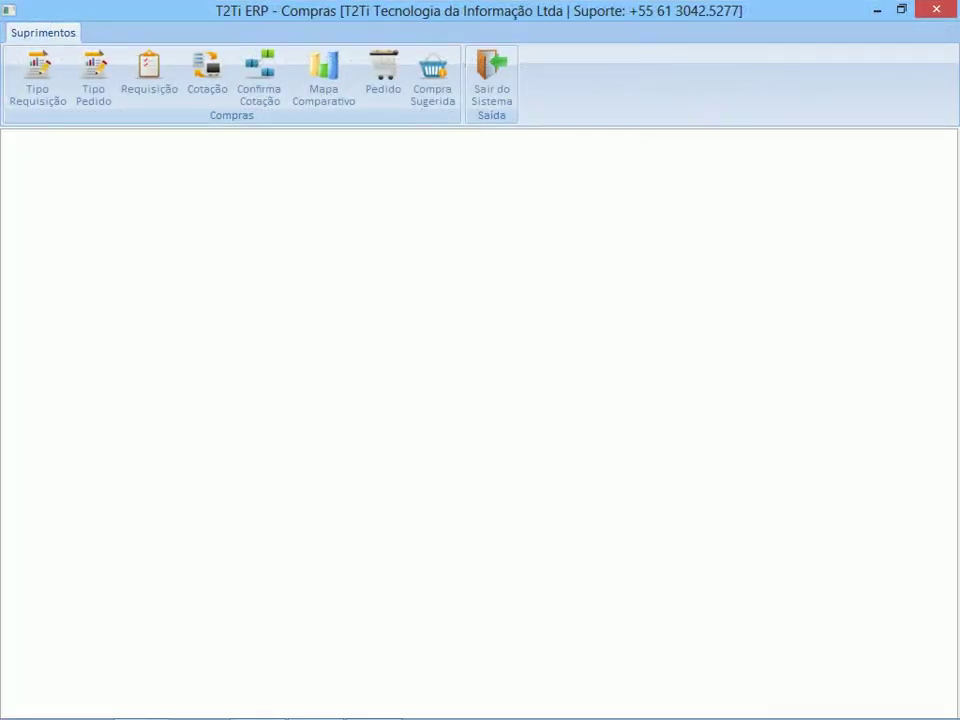
Step: List all records in Tipo Requisição and try to edit the EXTERNA type
click(40, 85)
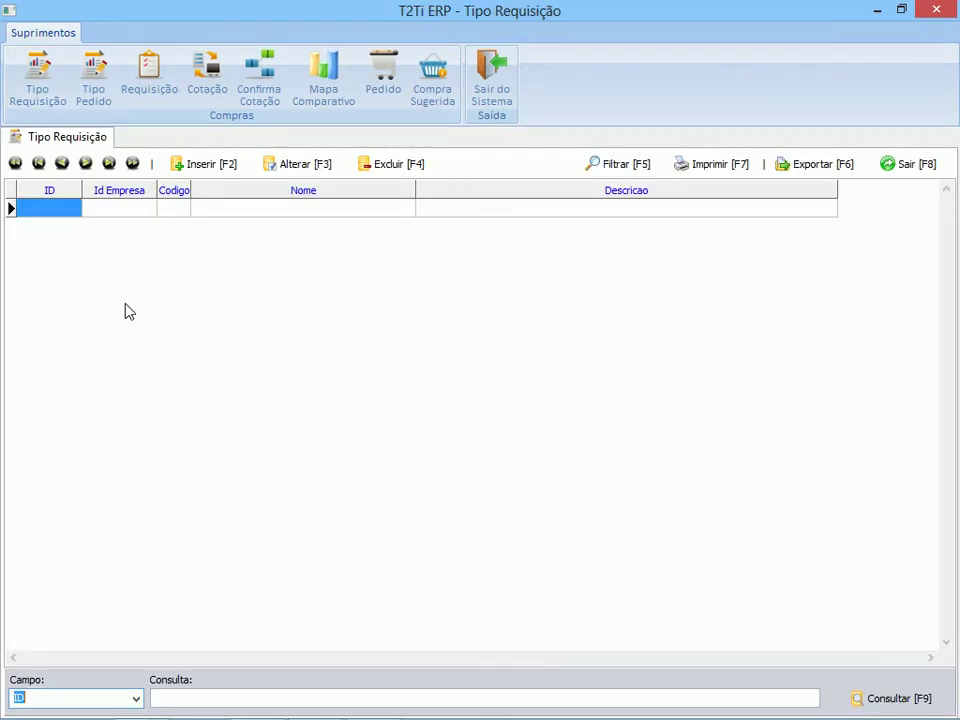
click(903, 698)
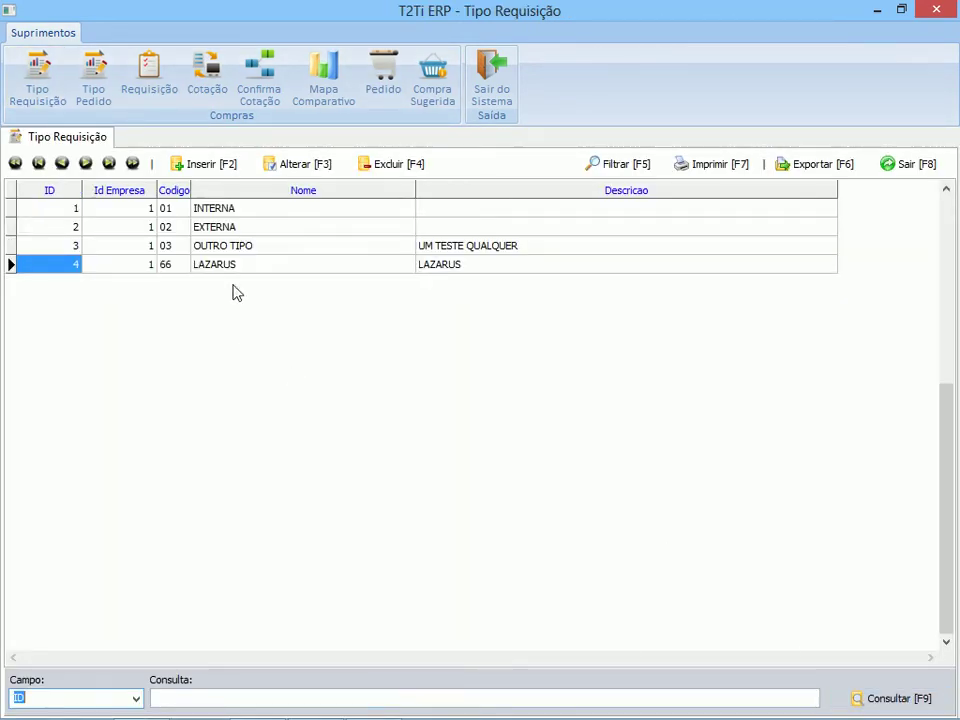
click(241, 229)
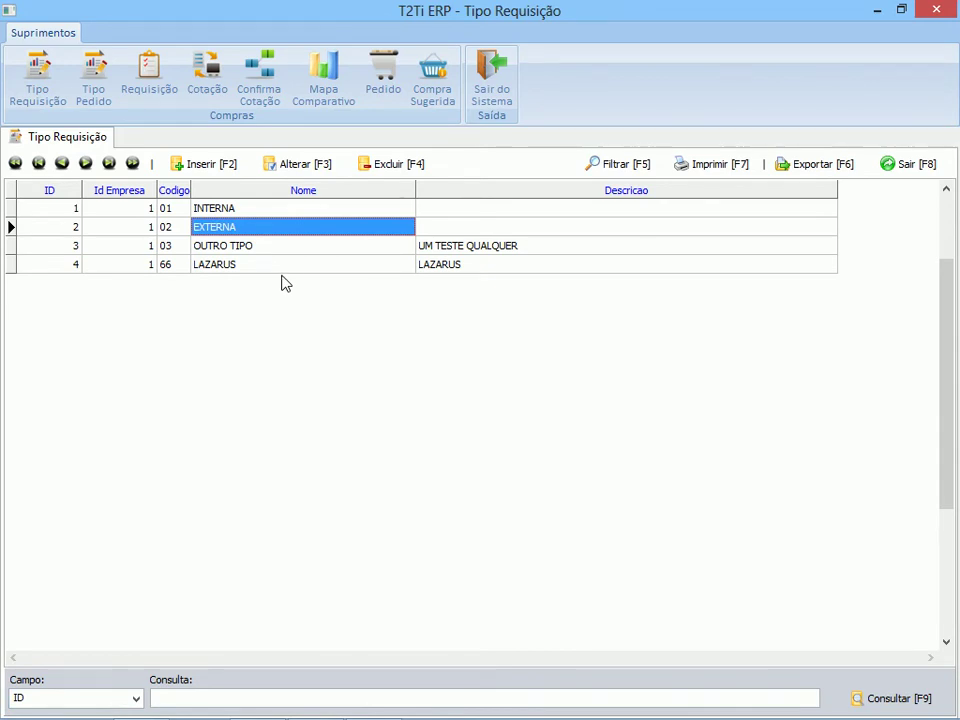
click(292, 164)
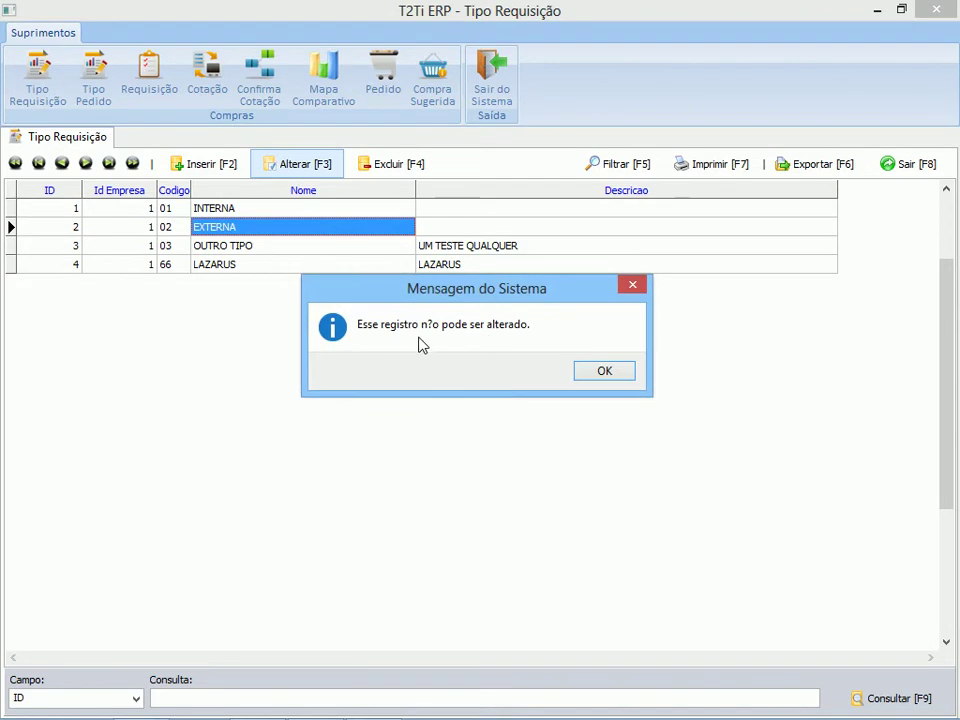
click(604, 372)
Step: View the LAZARUS requisition type in its edit form and leave without saving
click(284, 265)
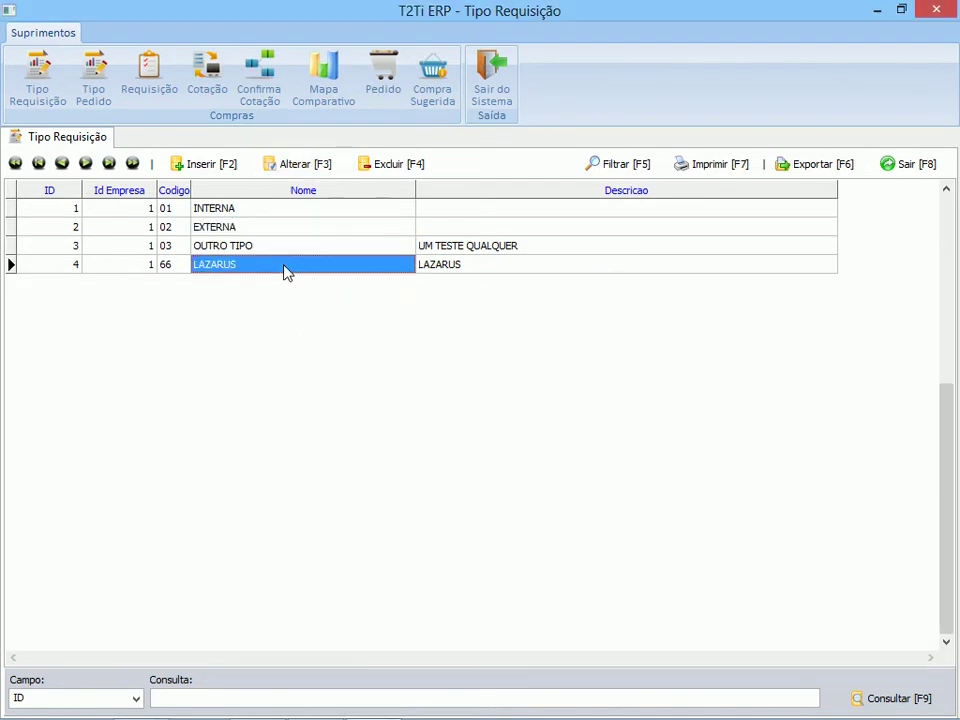
click(289, 166)
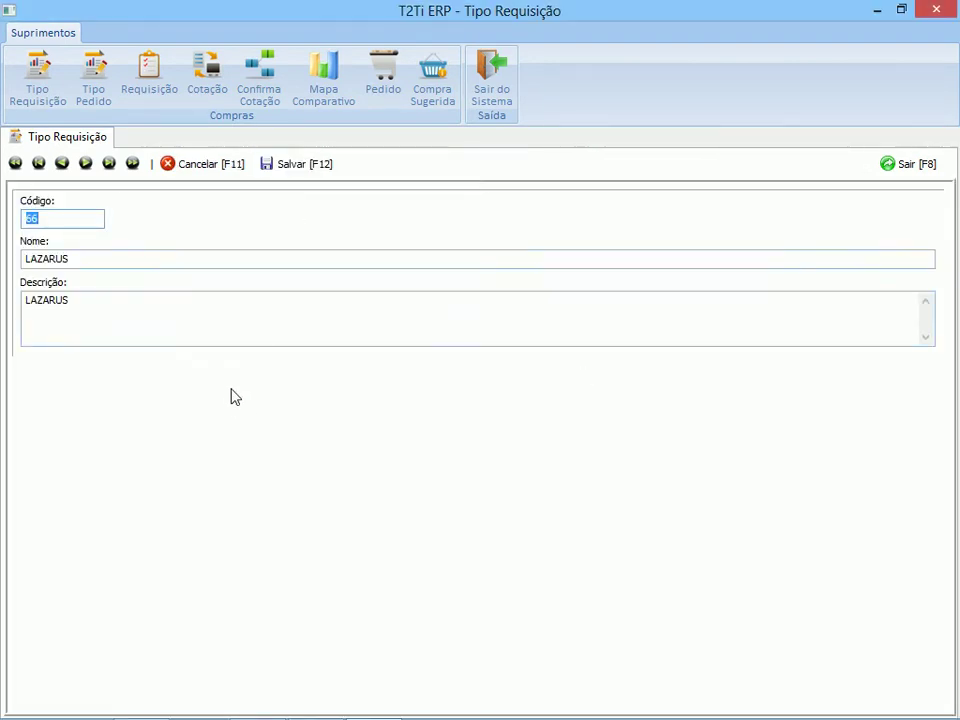
click(193, 166)
Step: List all records in Tipo Pedido and try to edit the PLANEJADO type
click(94, 88)
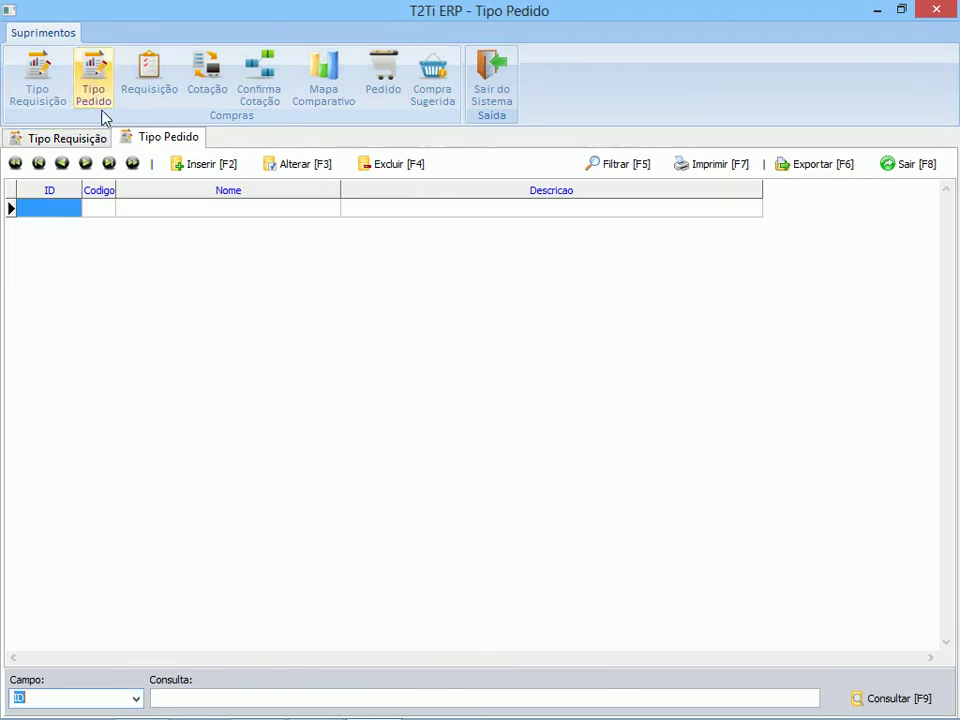
click(880, 700)
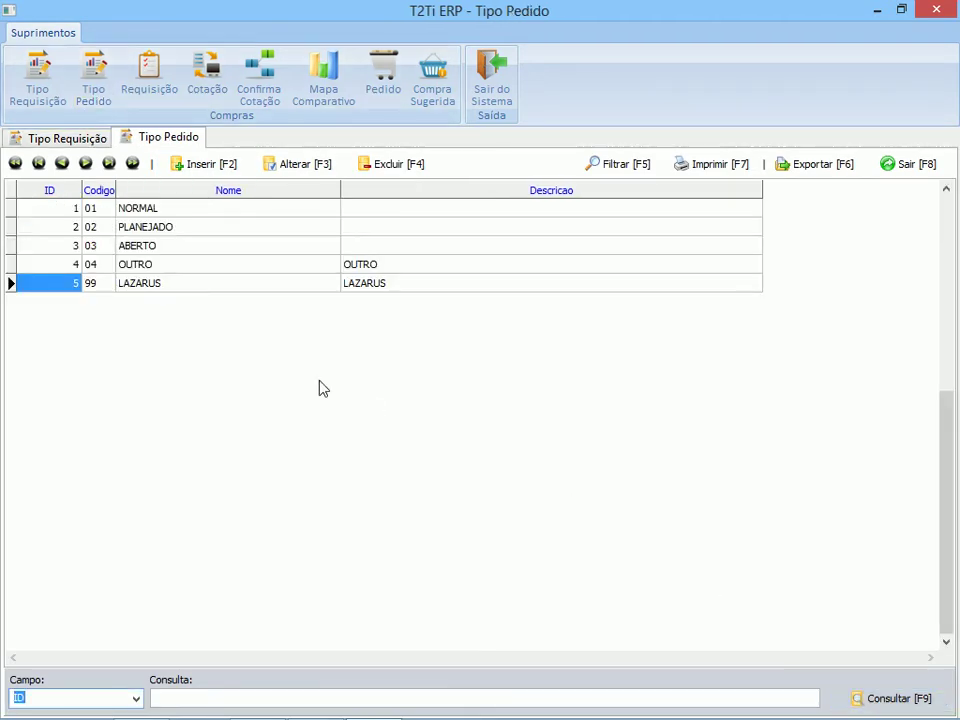
click(165, 228)
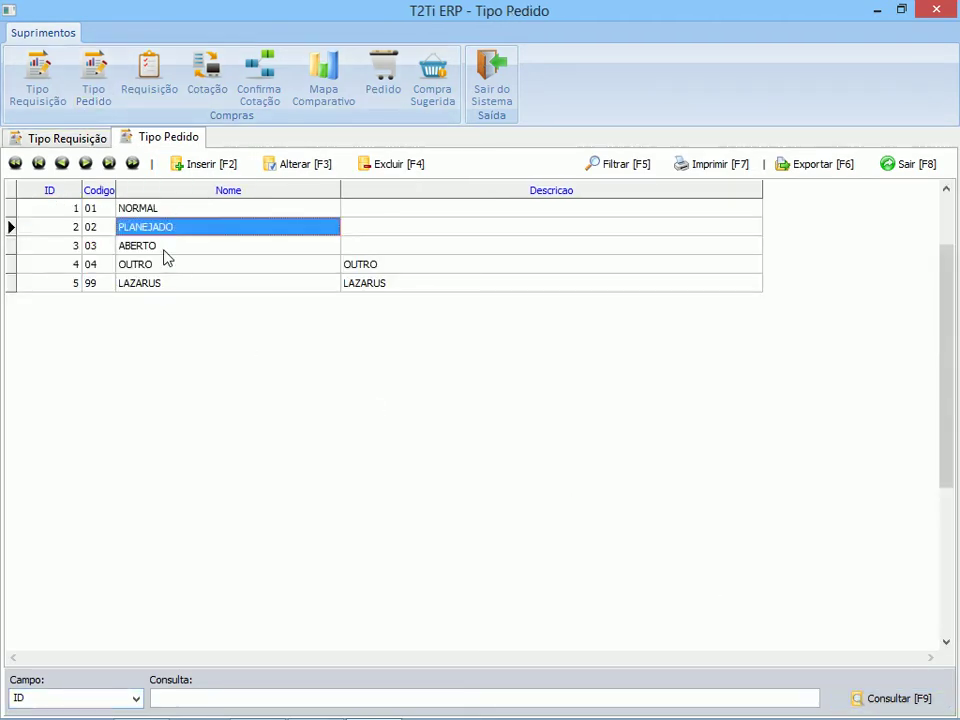
click(296, 164)
click(598, 375)
Step: View the LAZARUS order type in its edit form and leave without saving
click(198, 284)
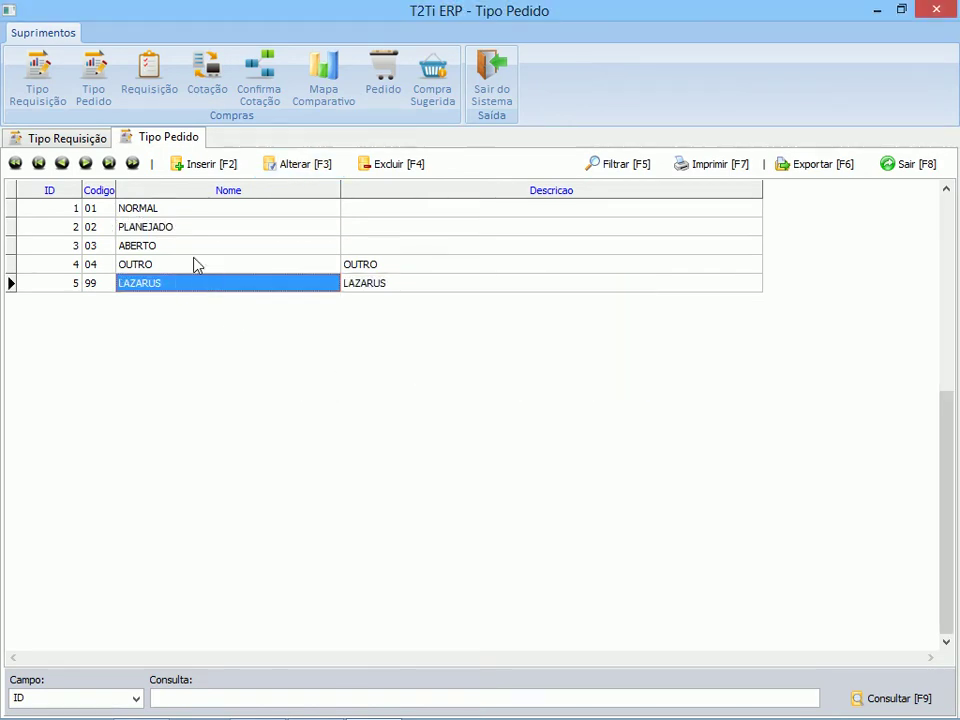
click(291, 165)
click(163, 168)
Step: List all purchase requisitions, view the items of the one dated 09/11/2015, and leave without saving
click(143, 84)
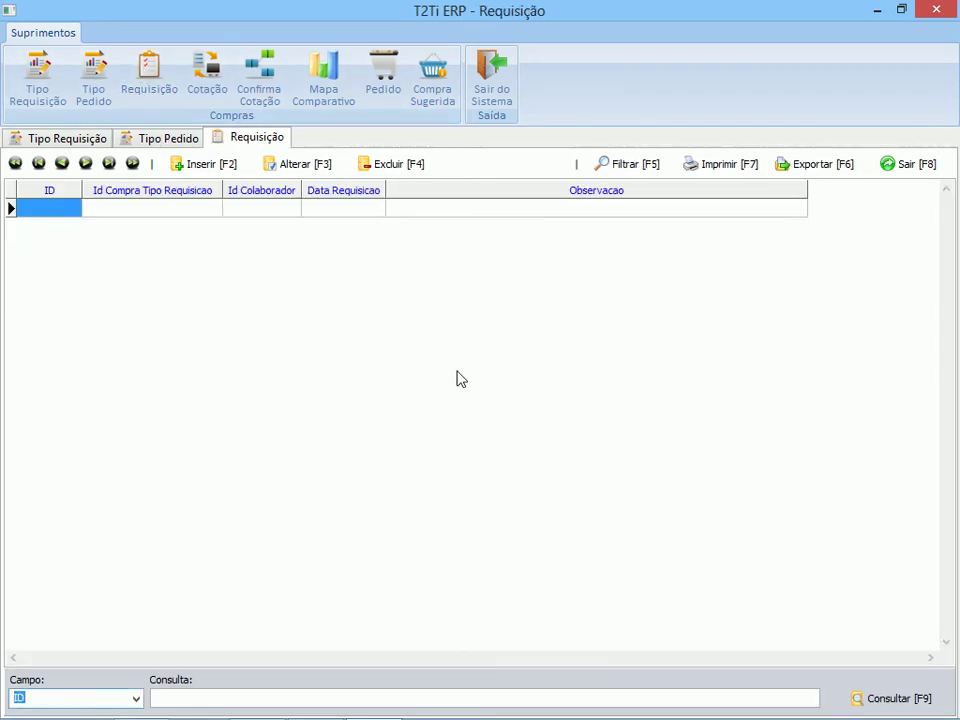
click(900, 698)
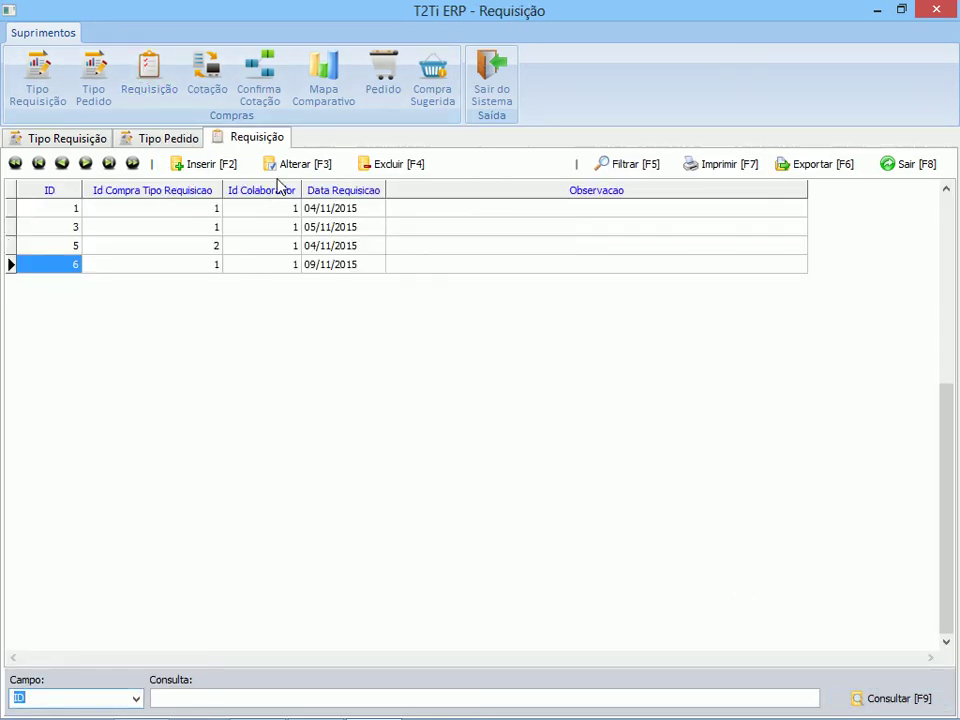
key(F3)
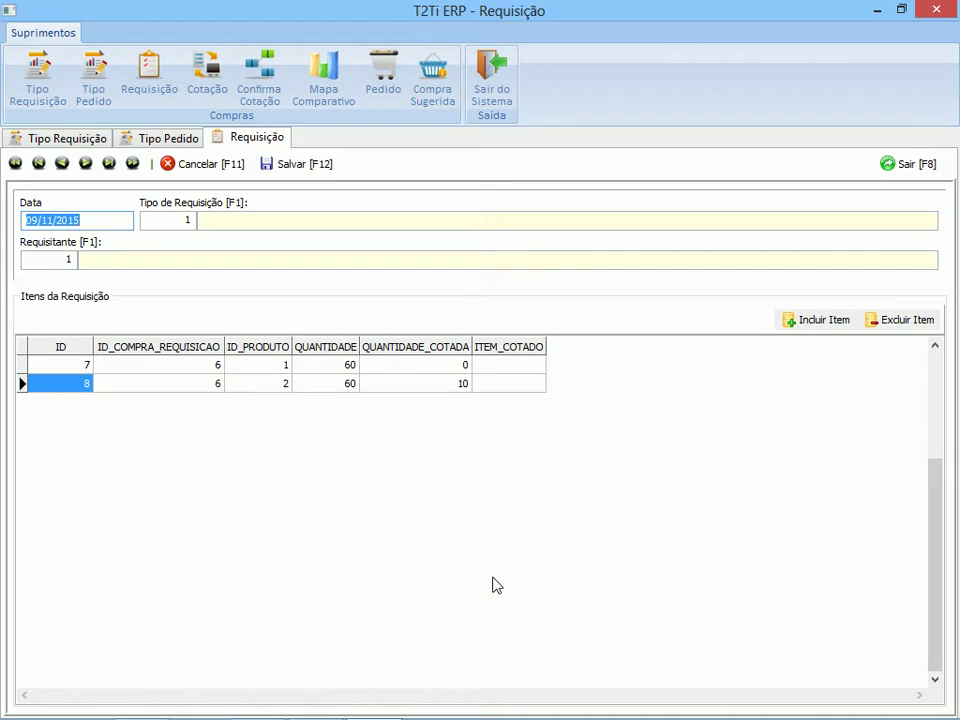
click(228, 164)
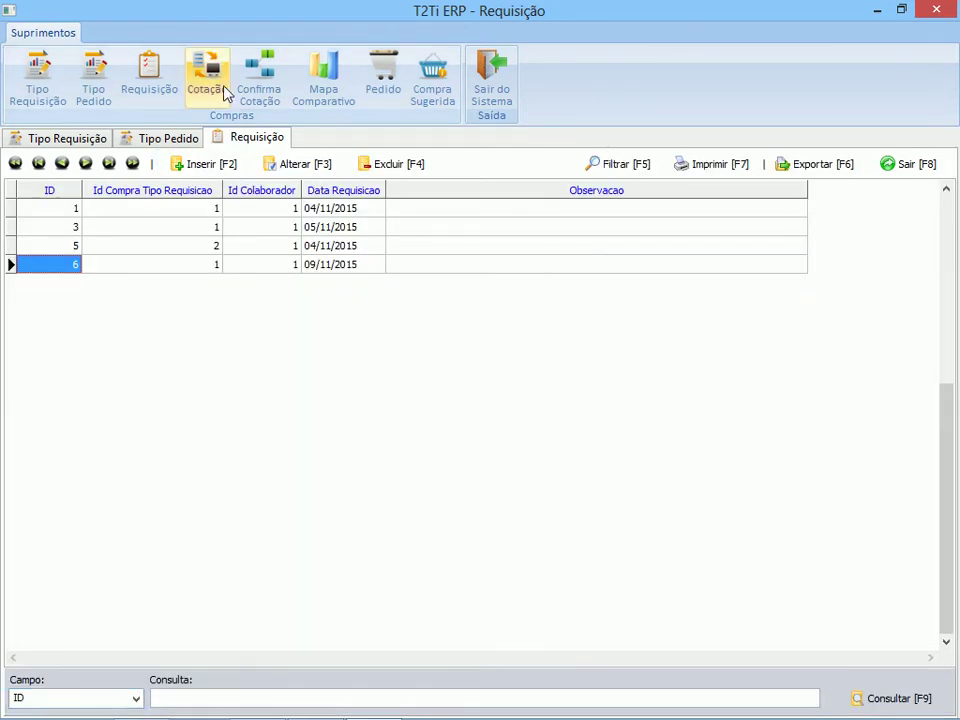
Step: List all quotations in Cotação and examine the status of each record
click(224, 90)
click(862, 701)
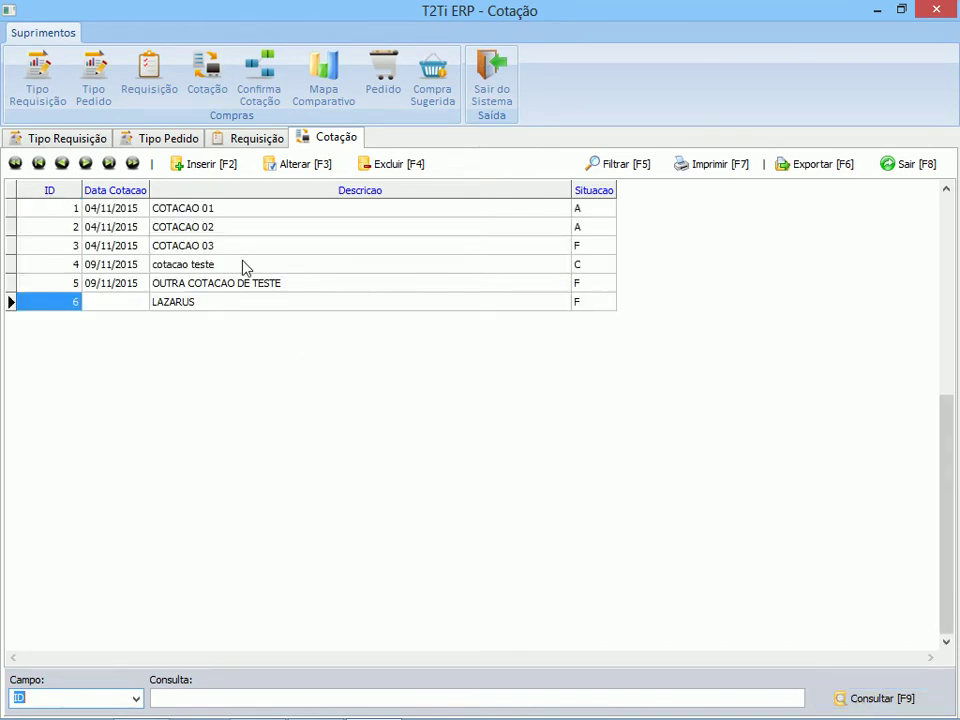
click(546, 210)
click(545, 228)
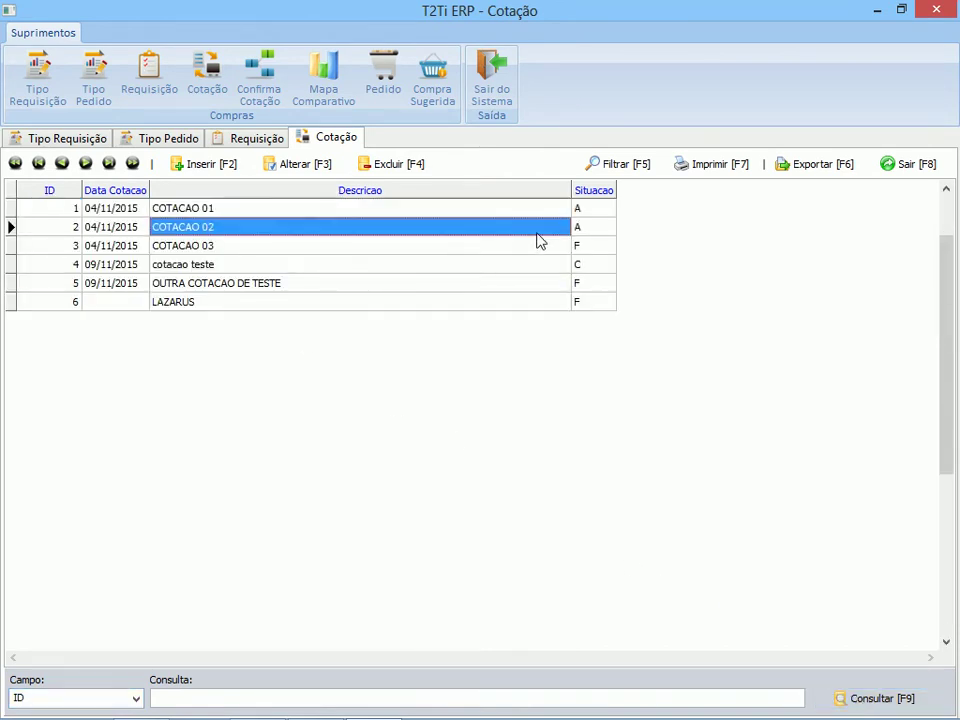
click(544, 213)
click(540, 227)
click(537, 245)
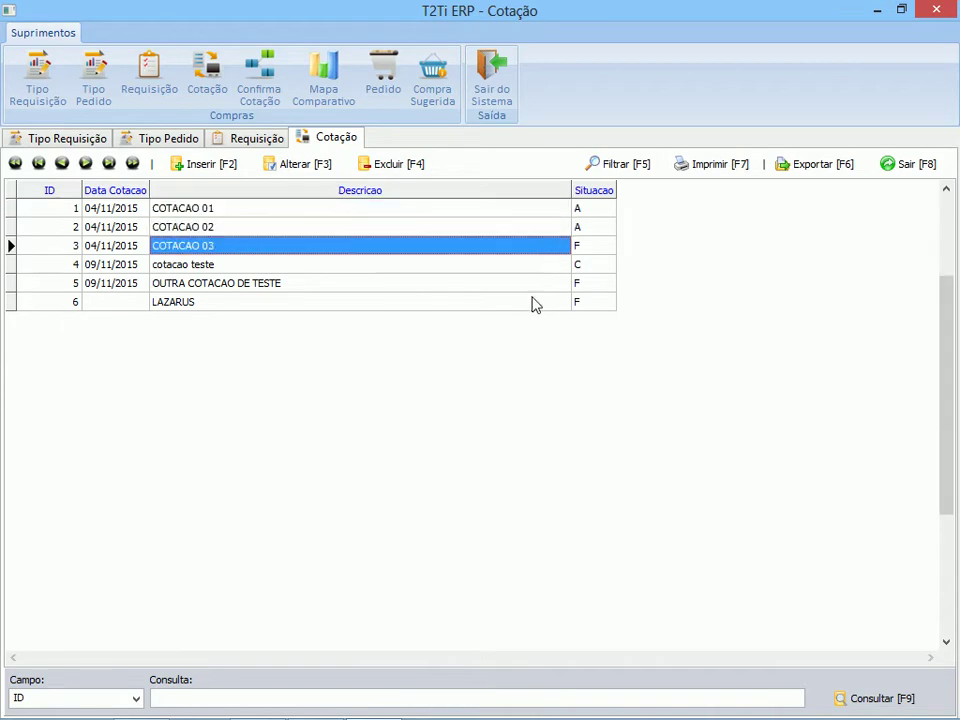
click(534, 283)
click(530, 301)
click(514, 265)
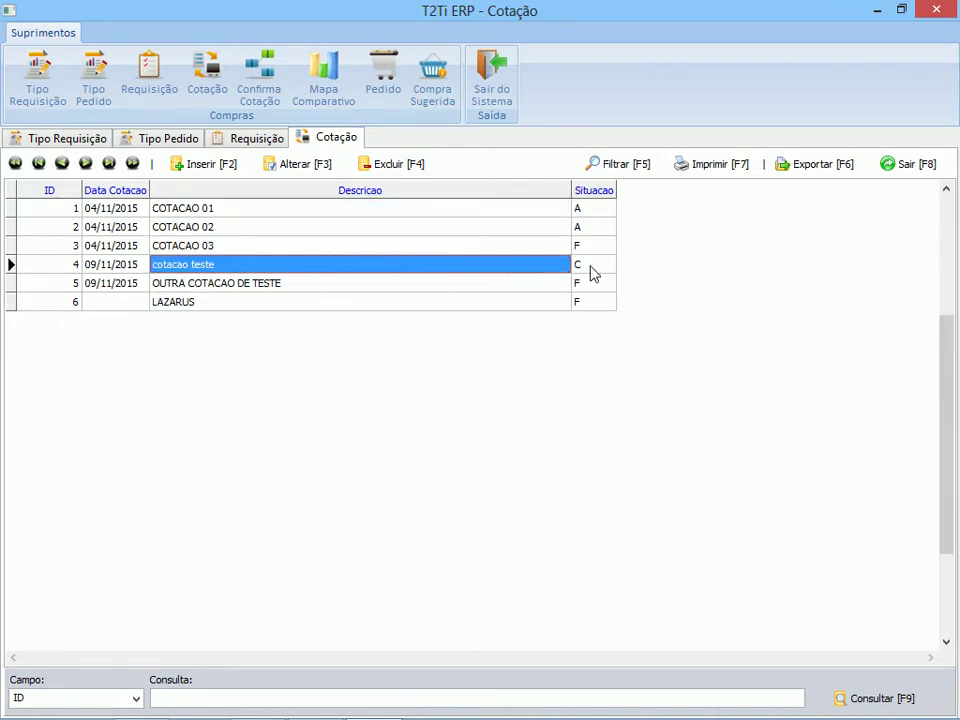
Step: View the suppliers and items of COTACAO 02 in Cotação and leave without saving
click(360, 228)
click(296, 164)
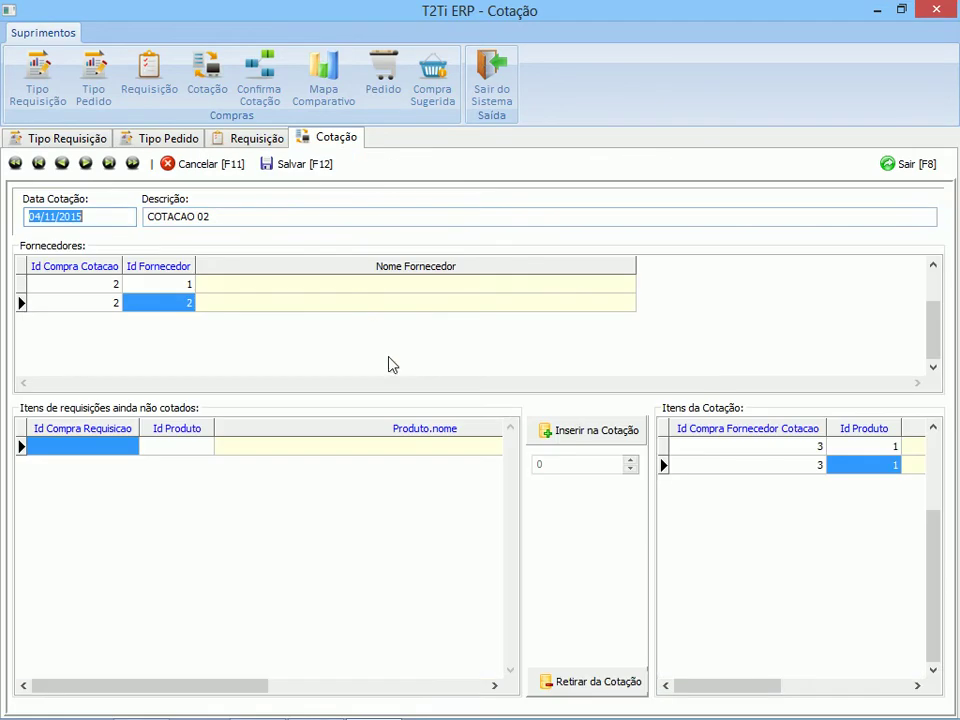
click(240, 165)
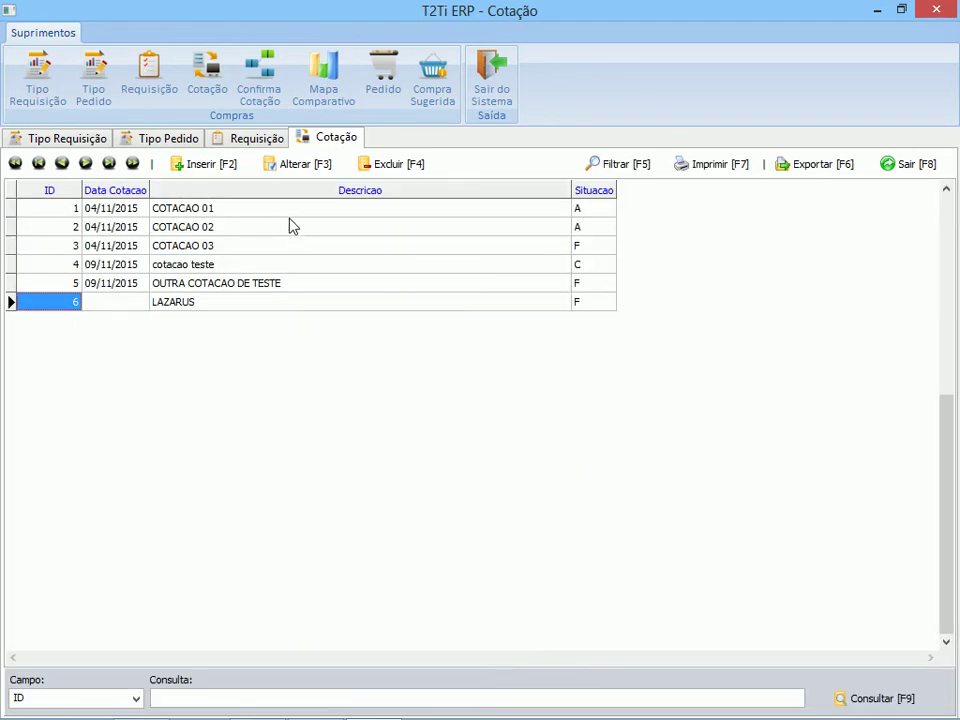
Step: View COTACAO 01, examine the columns of its quotation items, and leave without saving
click(294, 164)
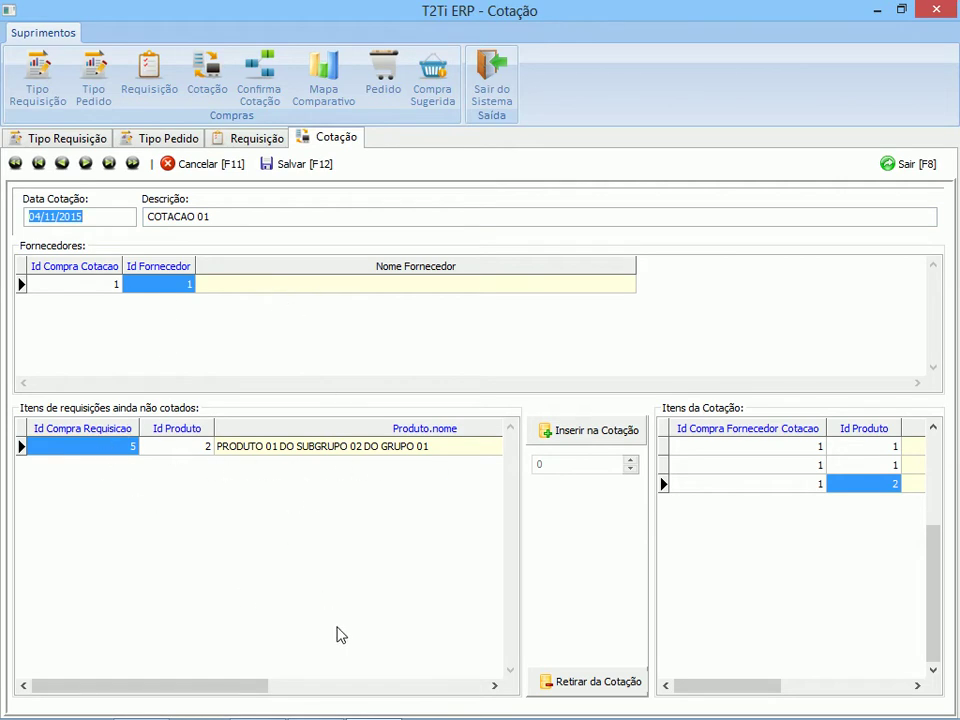
click(849, 686)
drag(840, 693, 889, 690)
click(742, 696)
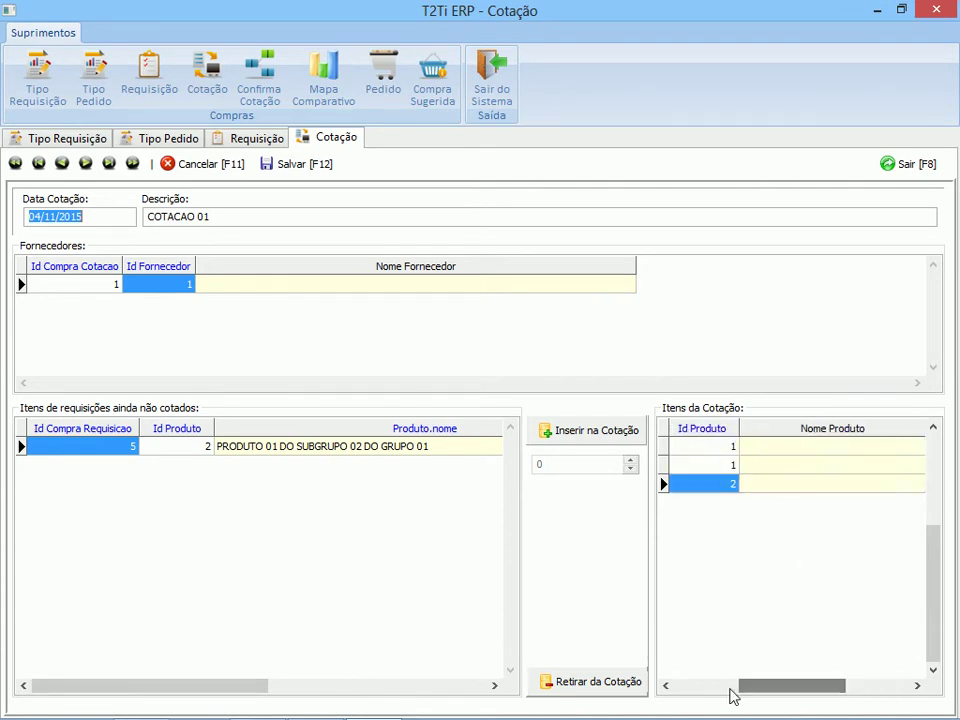
click(705, 693)
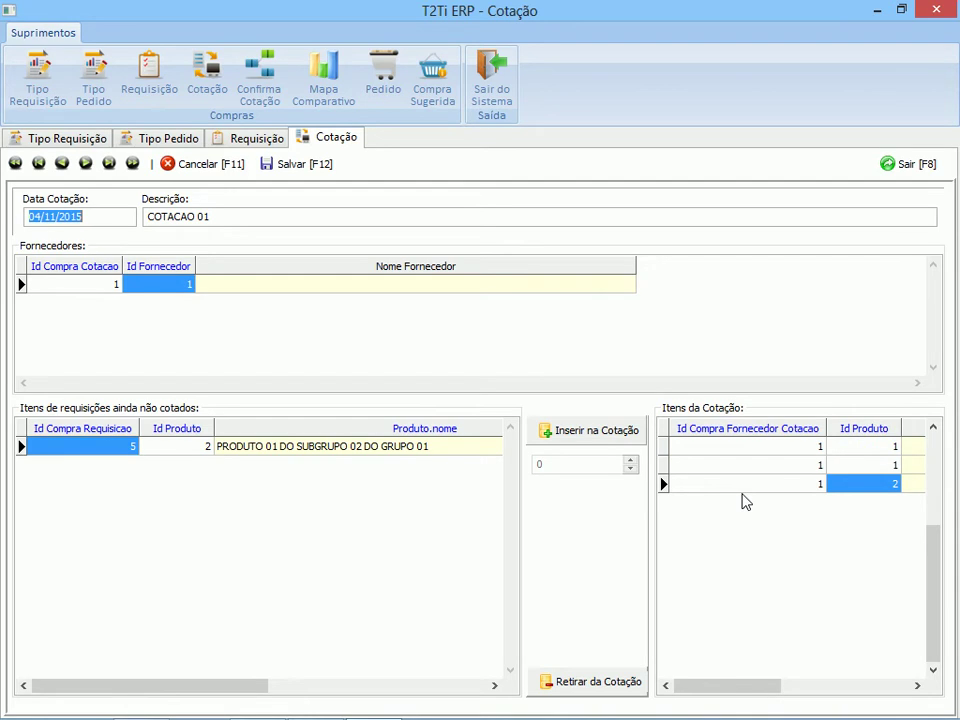
click(221, 165)
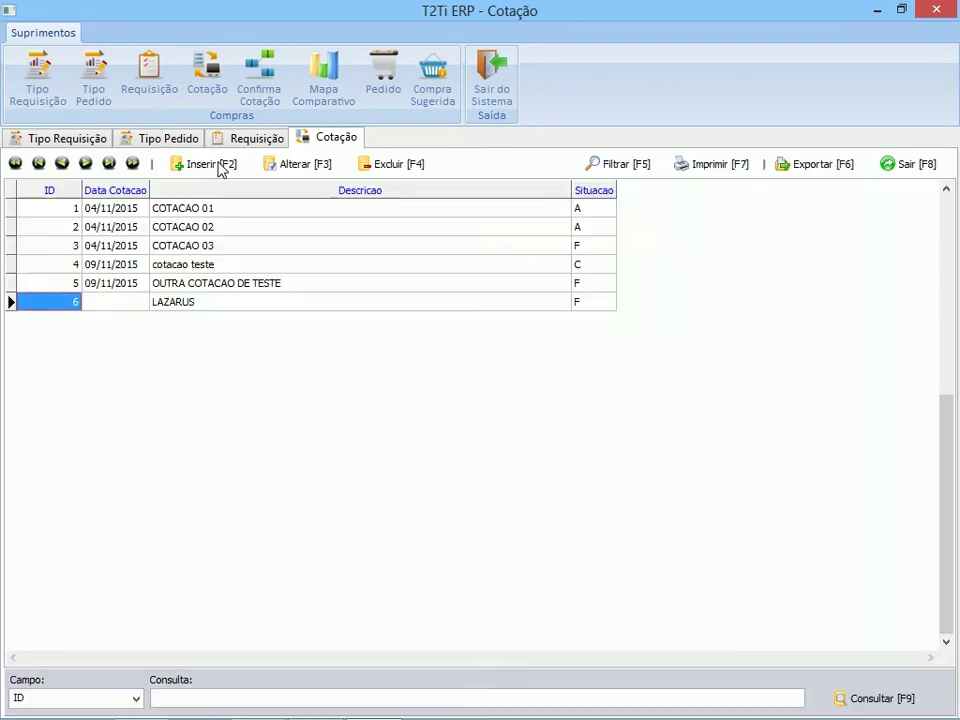
Step: List all quotations in Confirma Cotação and open COTACAO 02 for editing
click(259, 82)
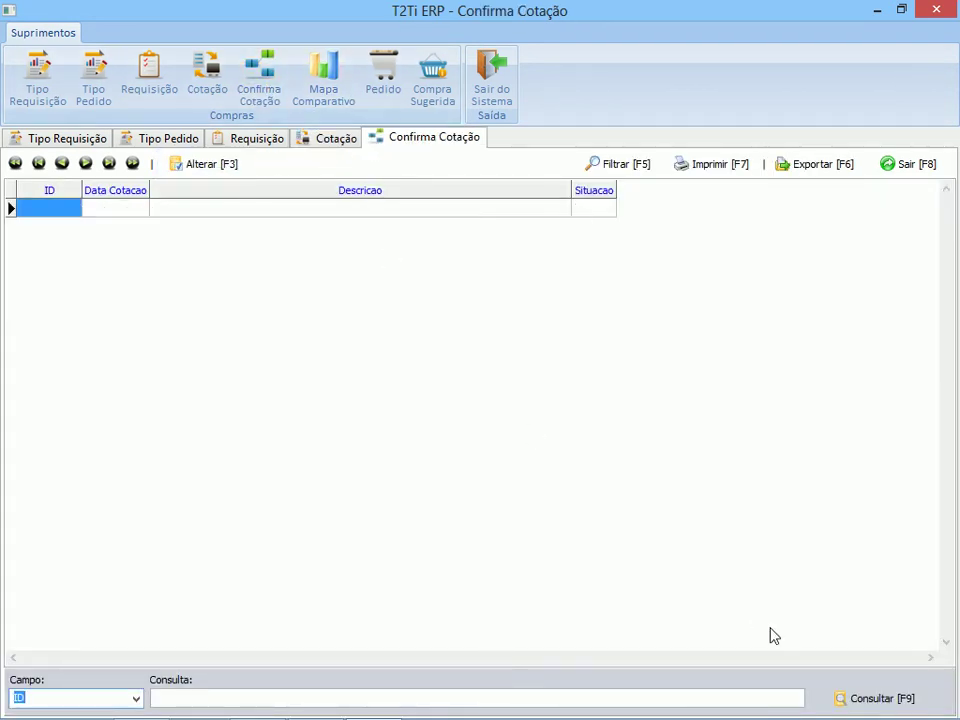
click(857, 700)
click(258, 264)
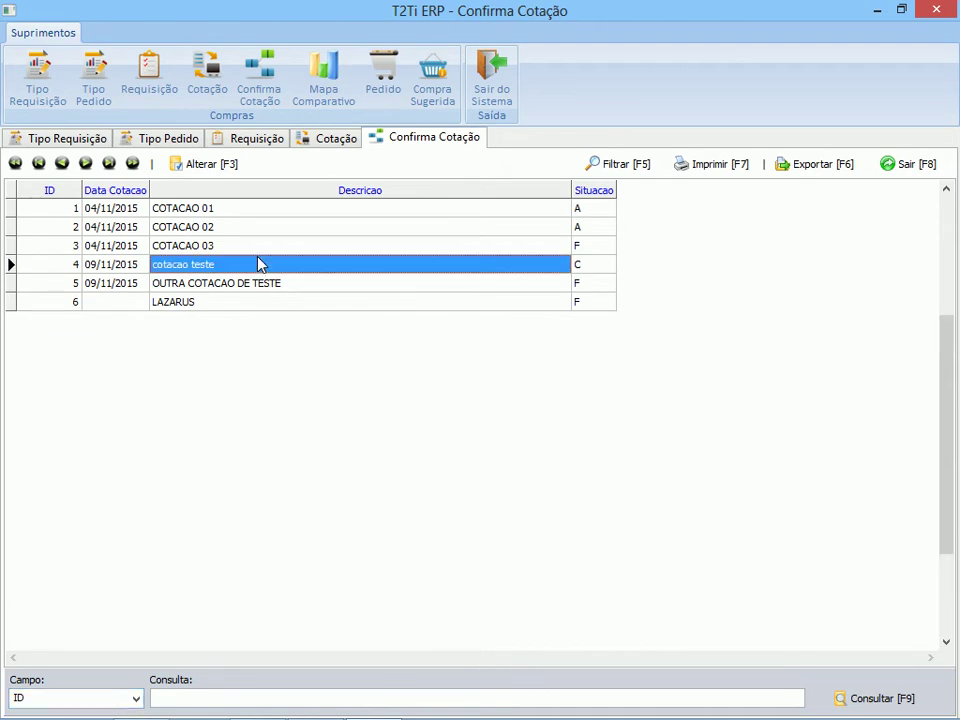
double_click(257, 227)
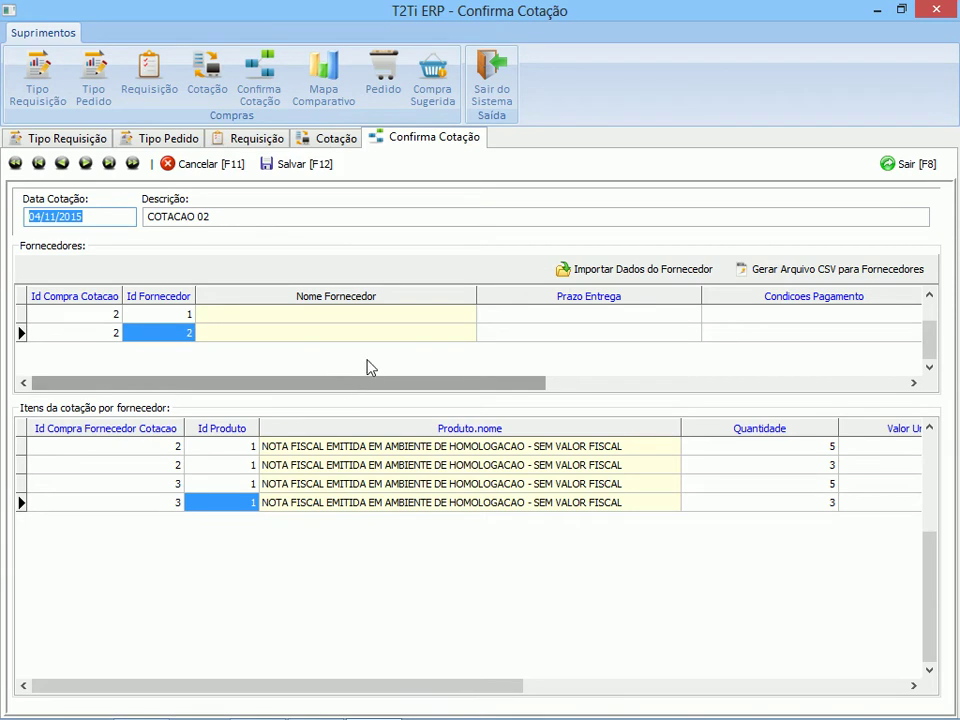
Step: Examine the unit value, subtotal, discount and total columns of the items in COTACAO 02
click(334, 315)
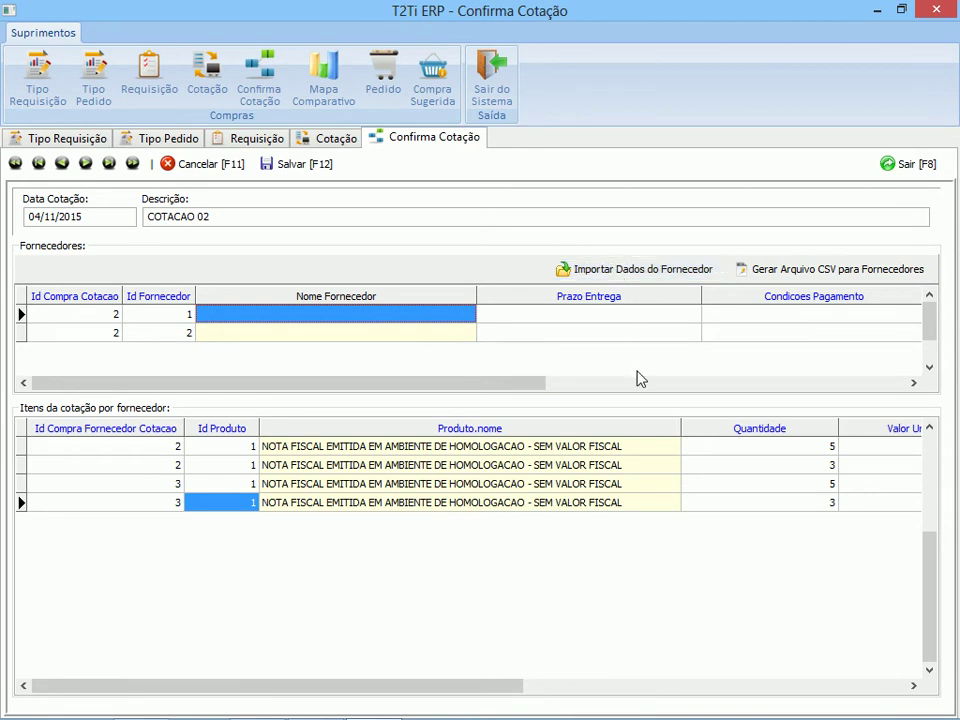
click(634, 696)
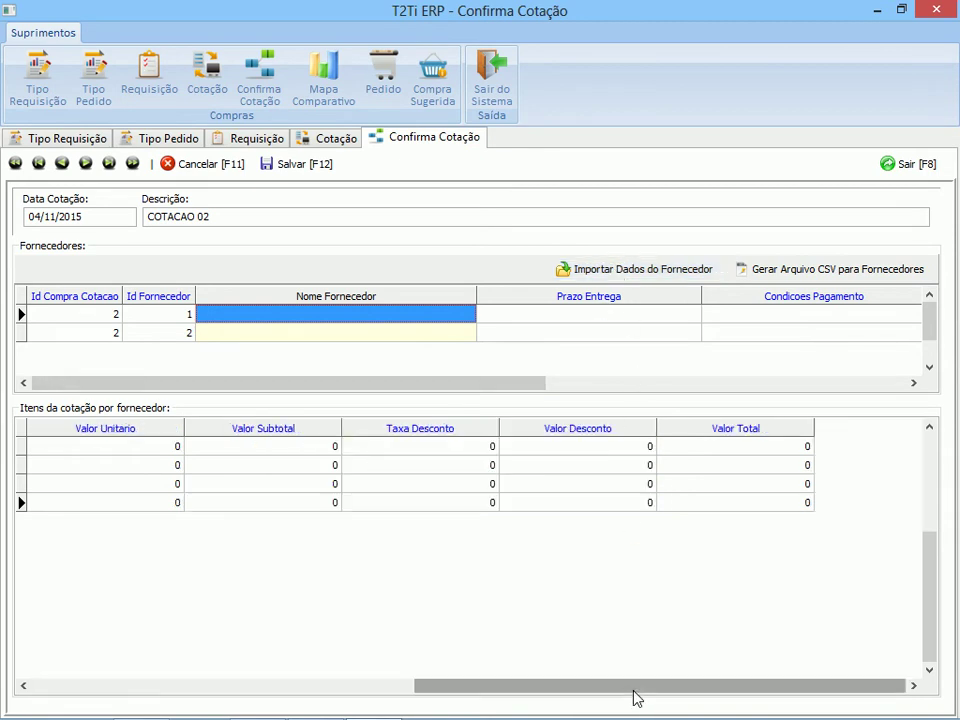
click(163, 453)
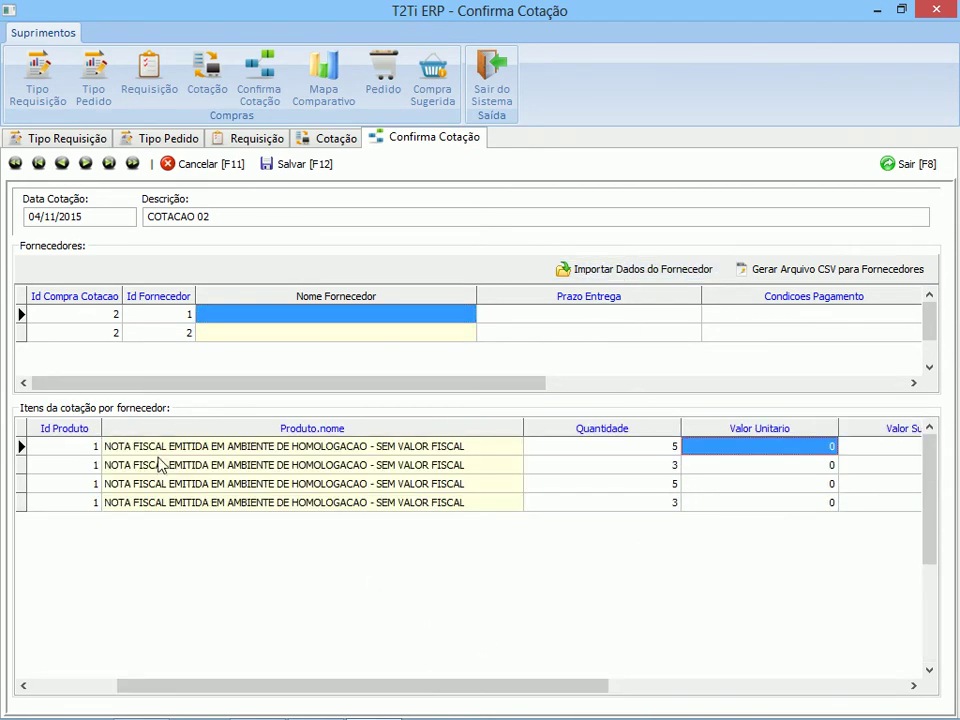
click(640, 690)
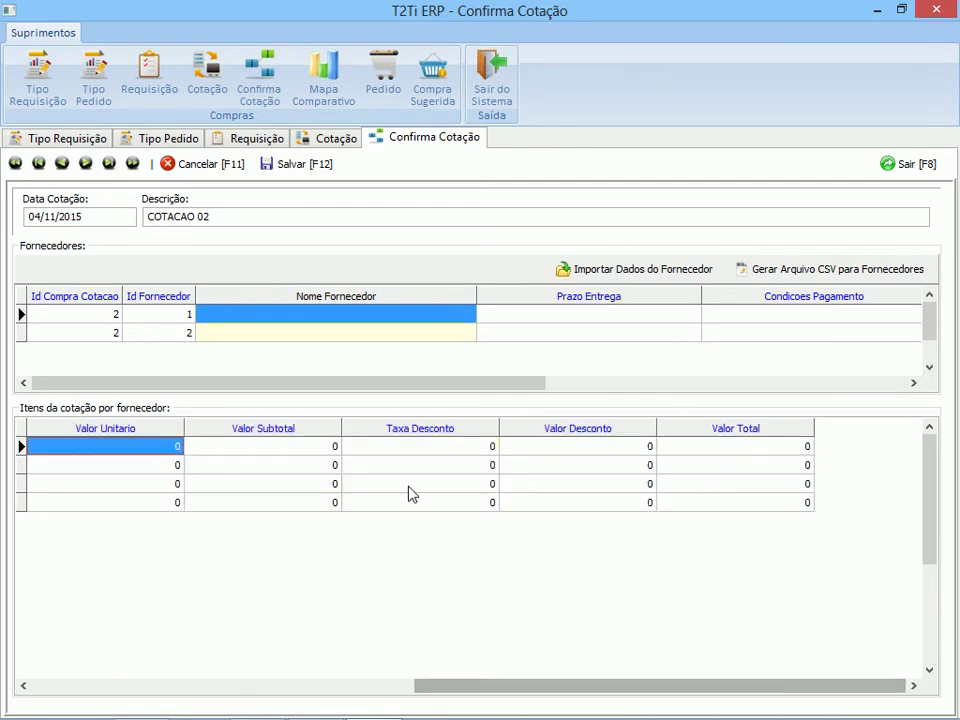
click(310, 456)
click(694, 448)
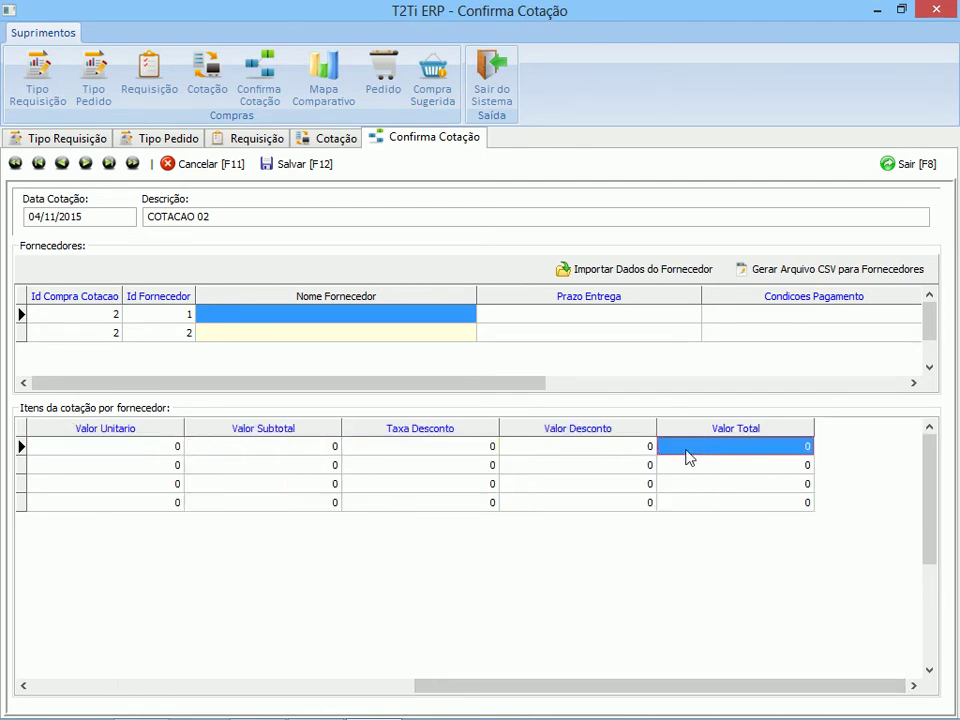
click(545, 460)
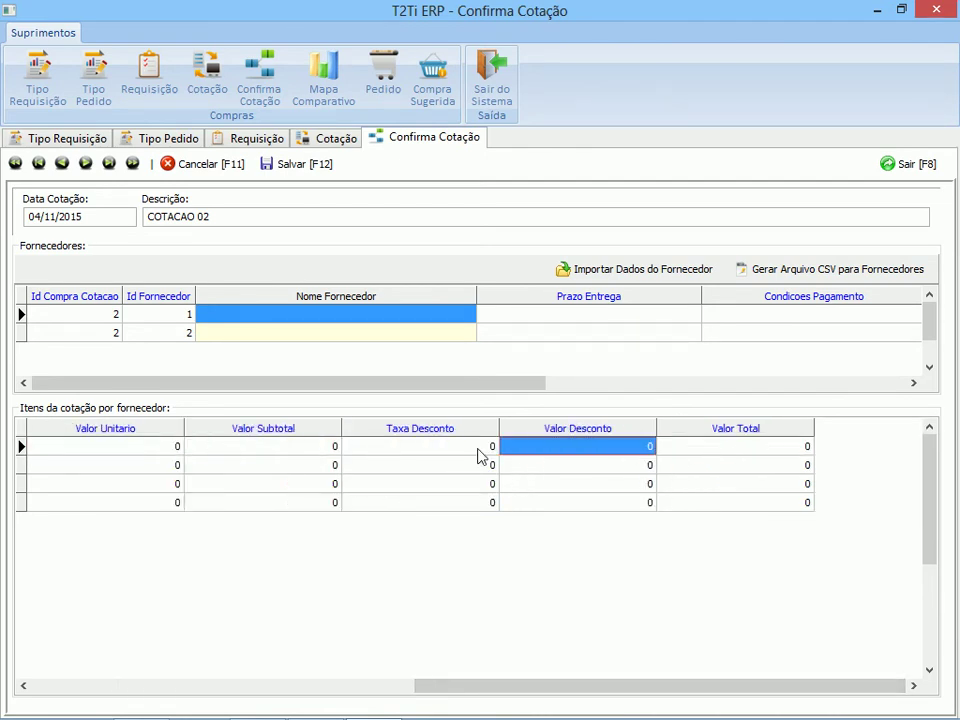
Step: Examine the delivery, payment, discount and total columns of the suppliers in COTACAO 02 and leave without saving
click(600, 316)
drag(500, 386, 613, 390)
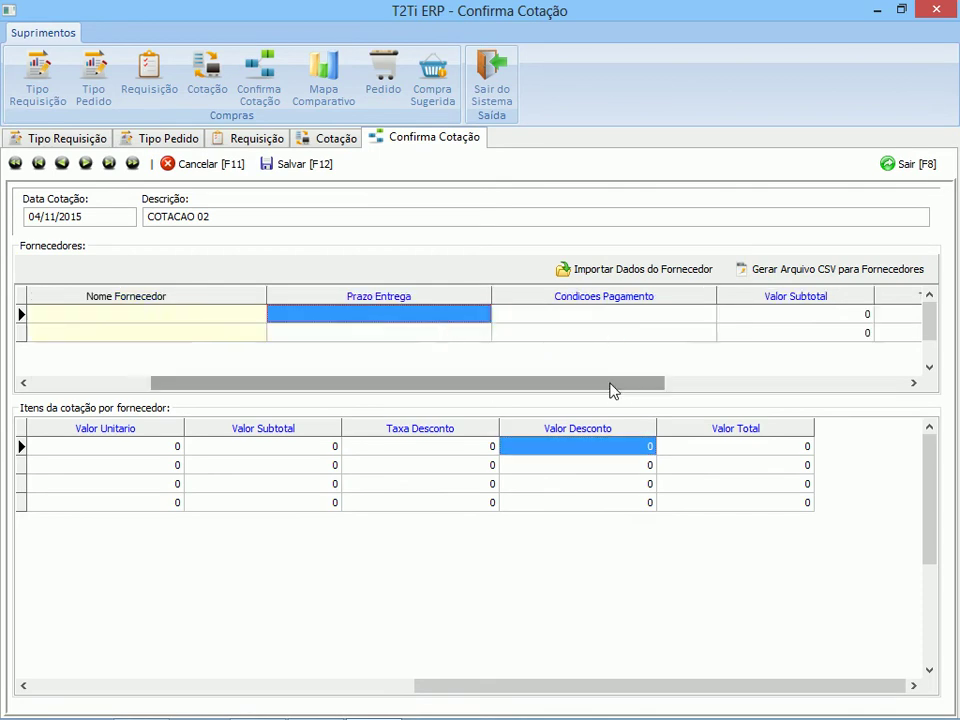
key(Tab)
click(688, 385)
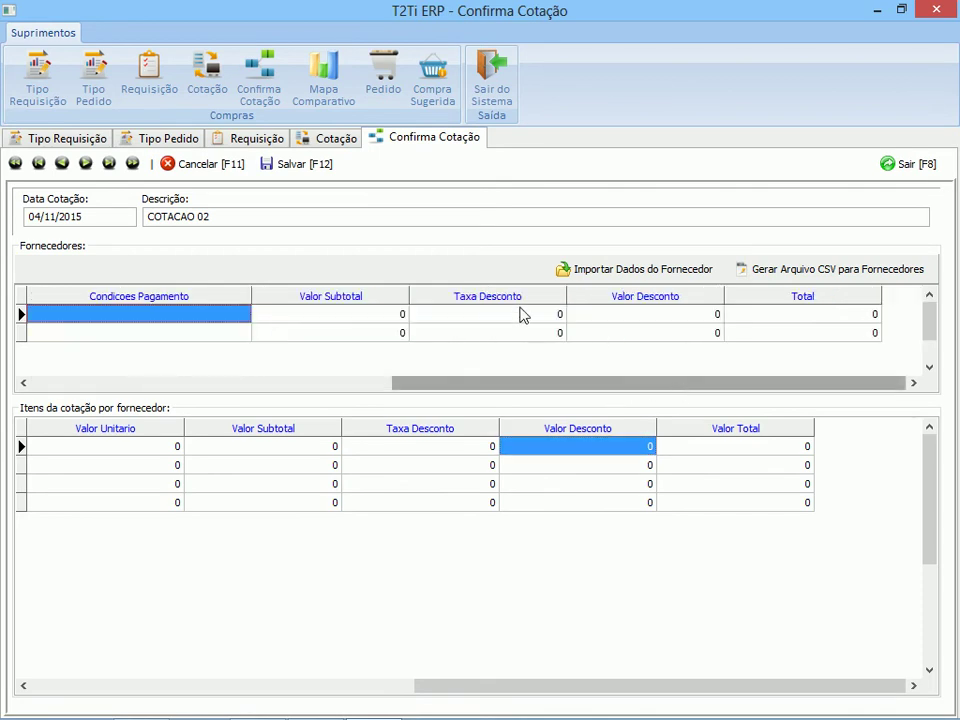
click(140, 384)
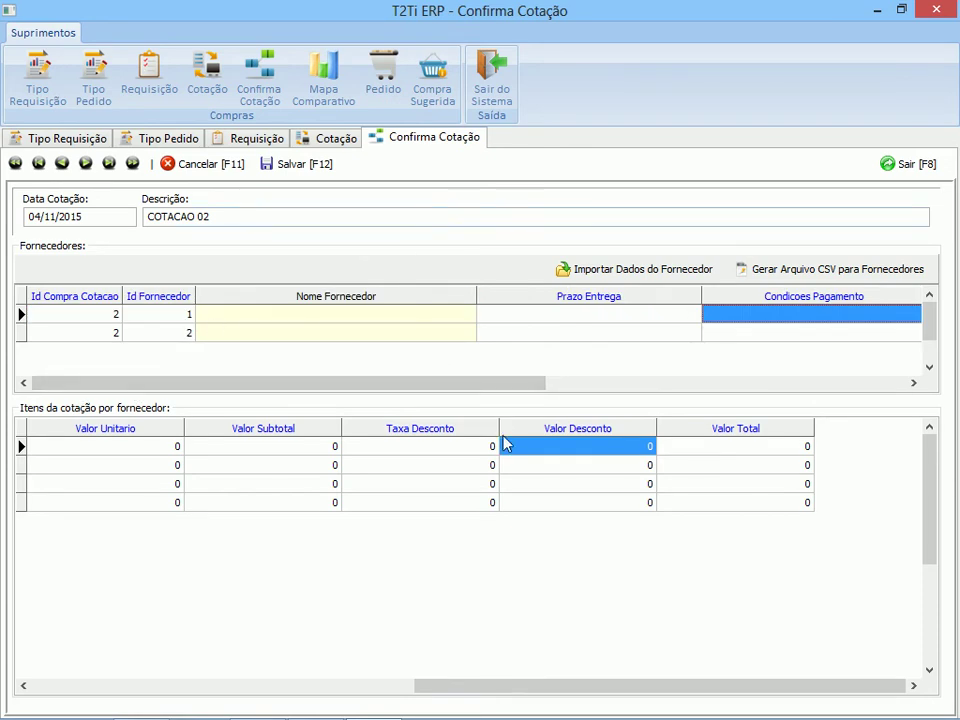
click(230, 165)
Step: List all quotations in Mapa Comparativo and open COTACAO 02 for editing
click(322, 97)
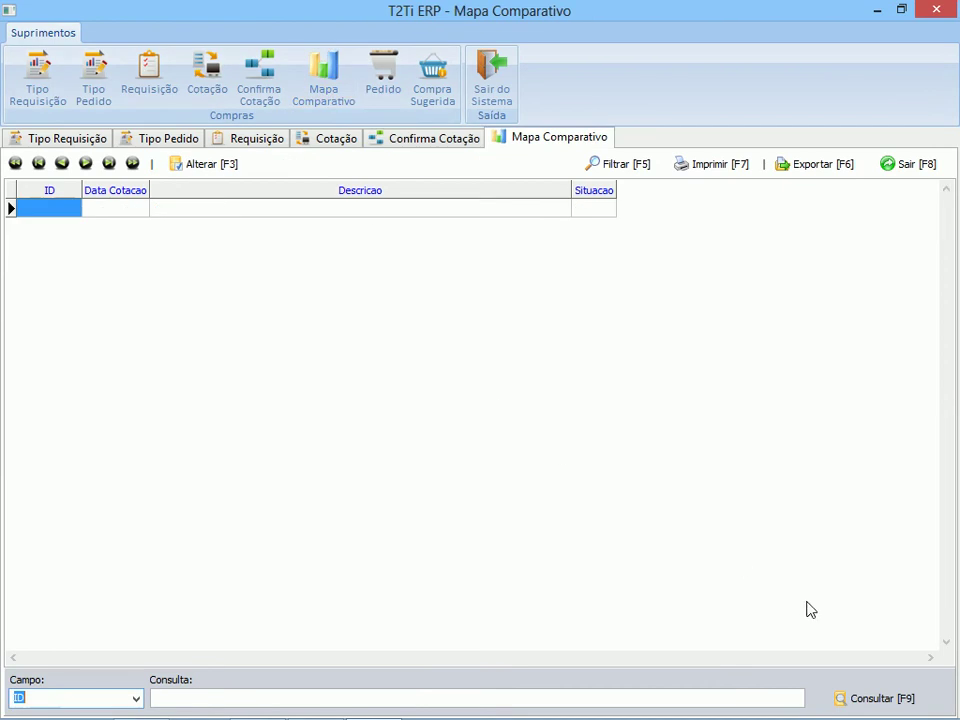
click(872, 698)
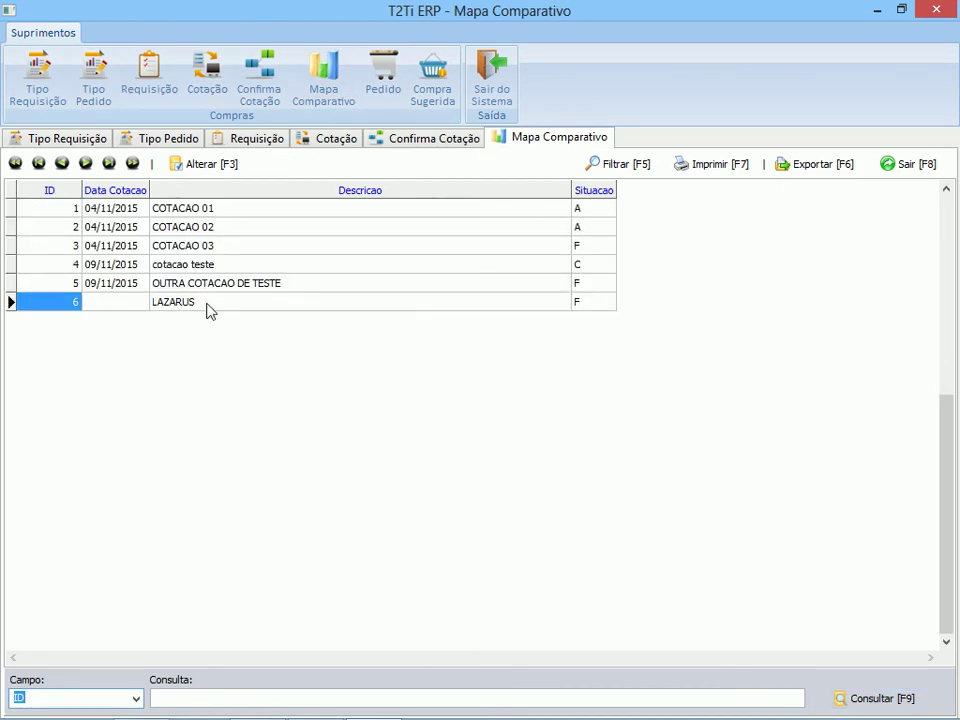
click(237, 228)
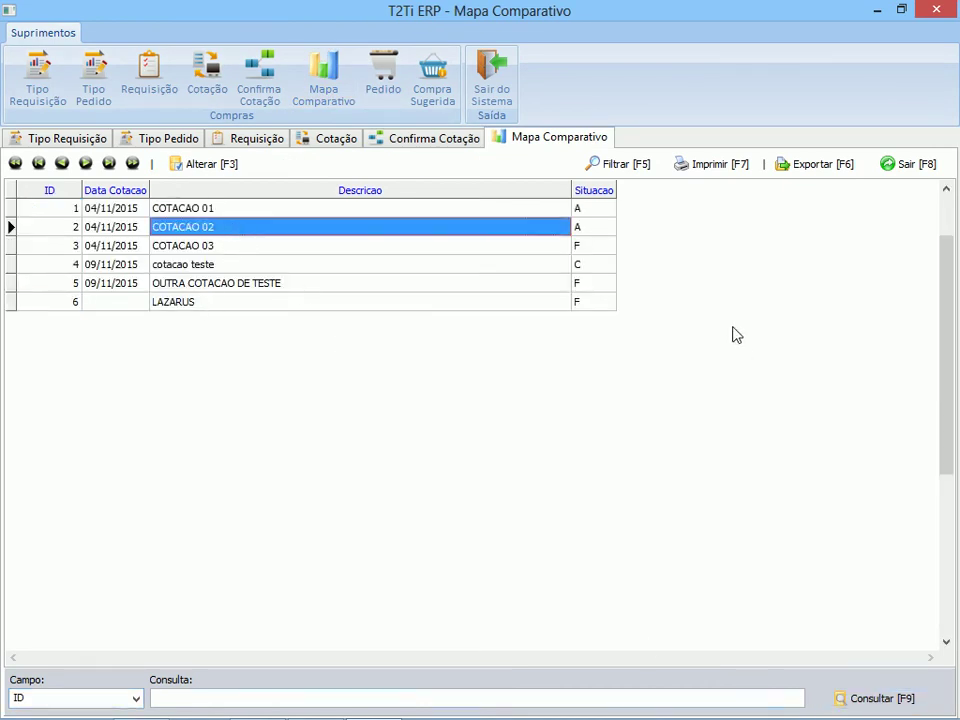
click(220, 164)
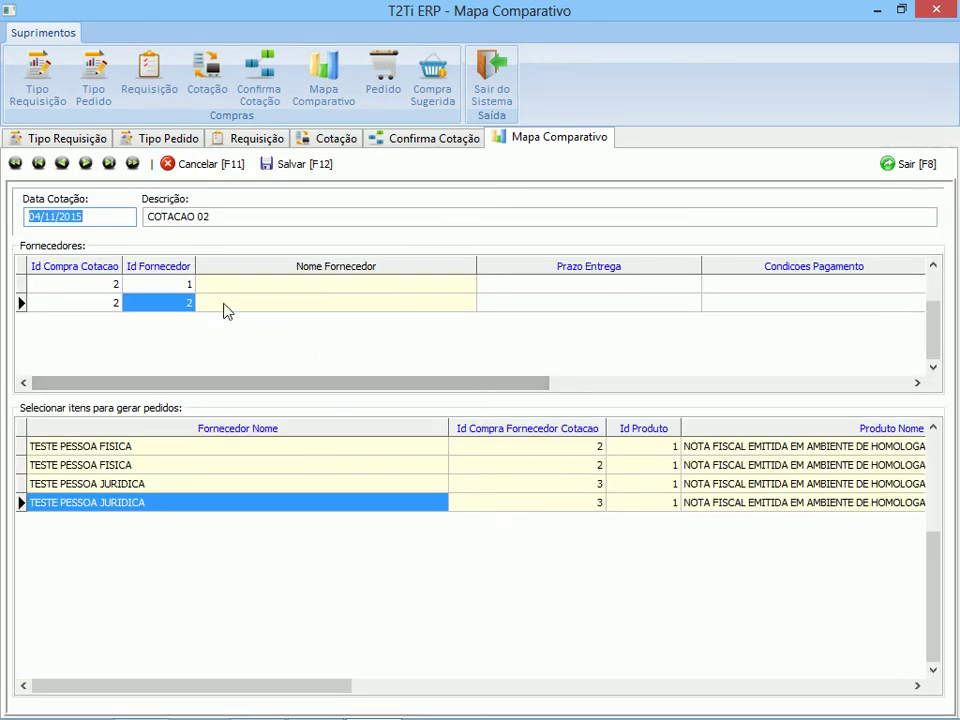
Step: Examine the suppliers and the Quantidade Pedida and value columns of the selectable items, and leave Mapa Comparativo's COTACAO 02 without saving
click(156, 285)
click(482, 690)
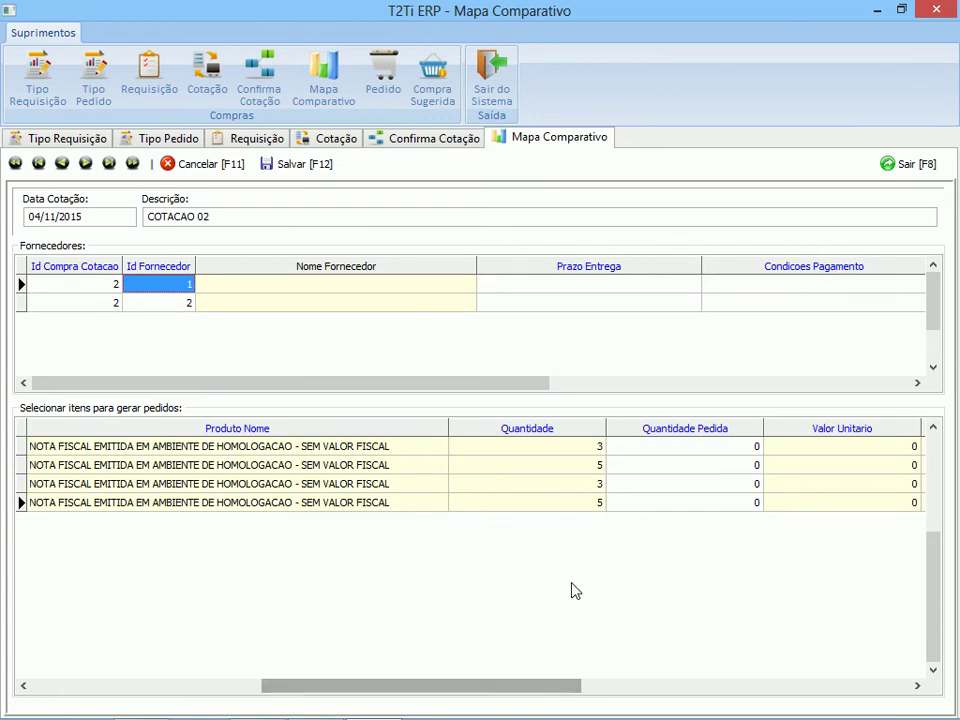
click(248, 452)
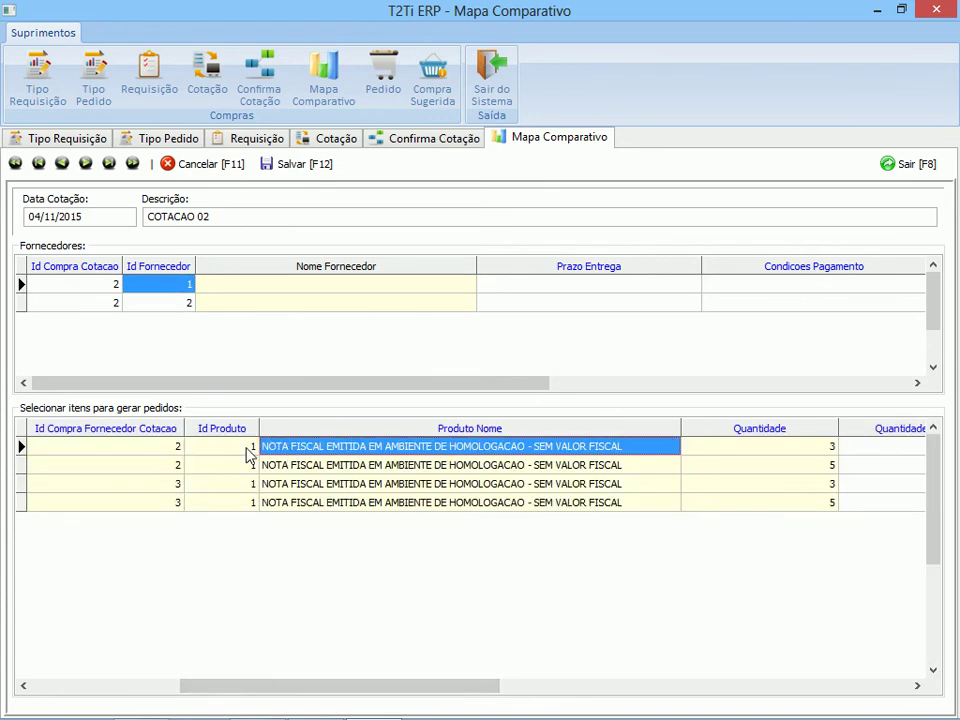
click(581, 686)
click(167, 454)
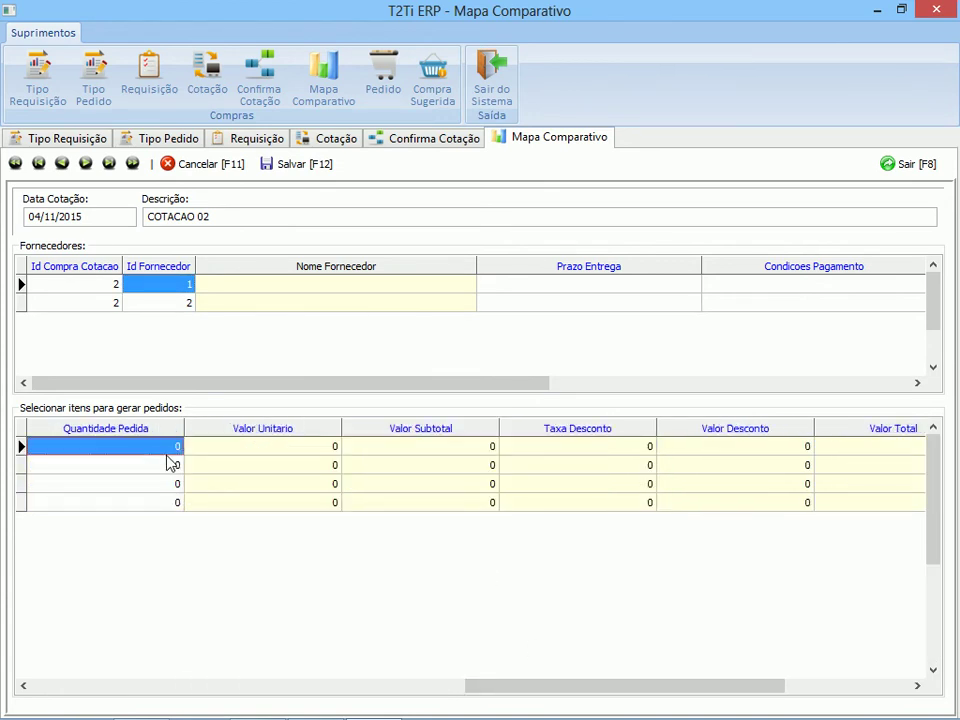
click(126, 466)
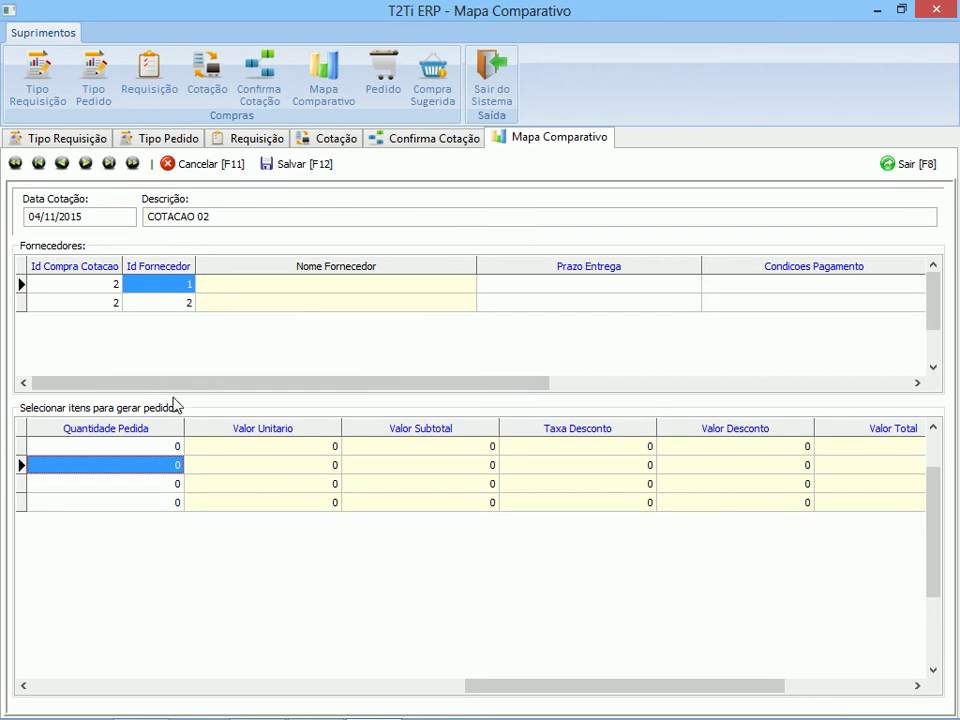
click(203, 164)
Step: Start a new Pedido with supplier 1 and order type 1, setting both the order date and expected delivery to 01/01/2016
click(379, 92)
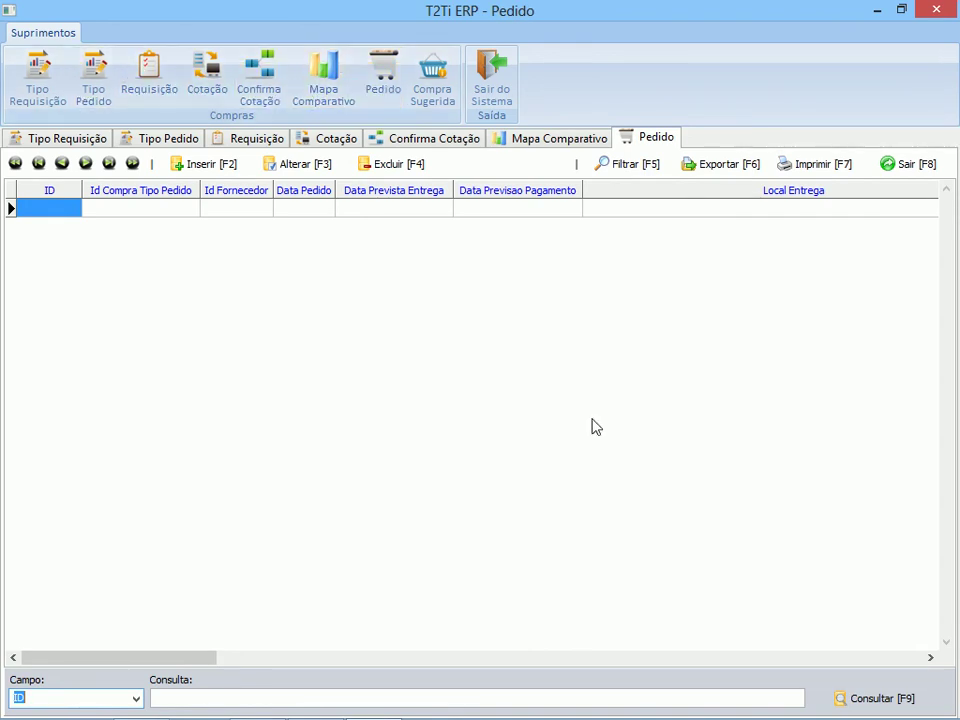
click(205, 164)
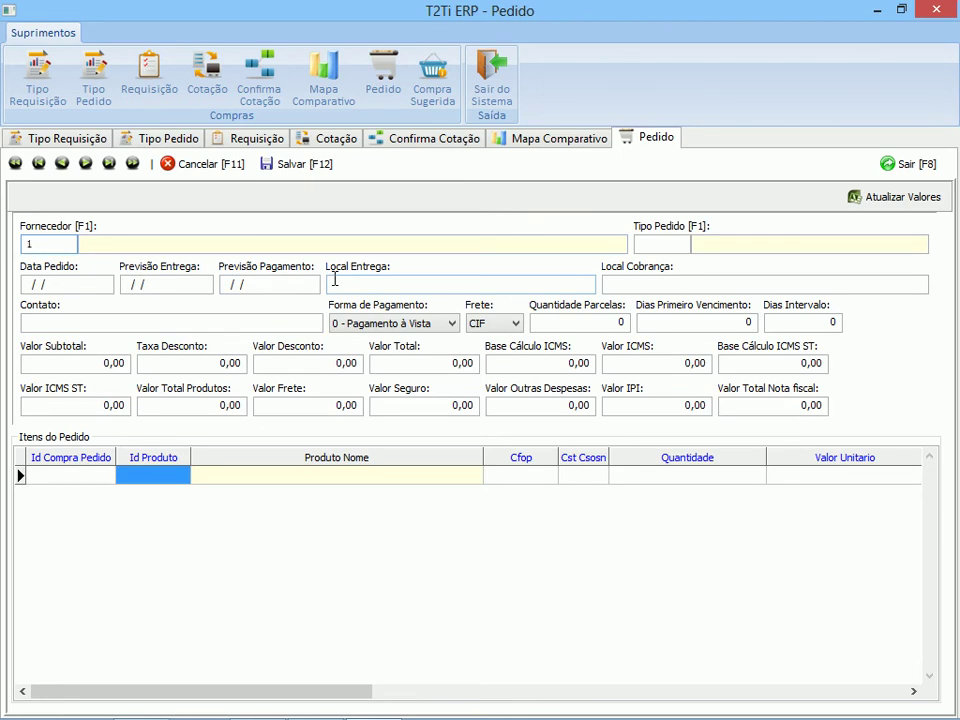
key(Tab)
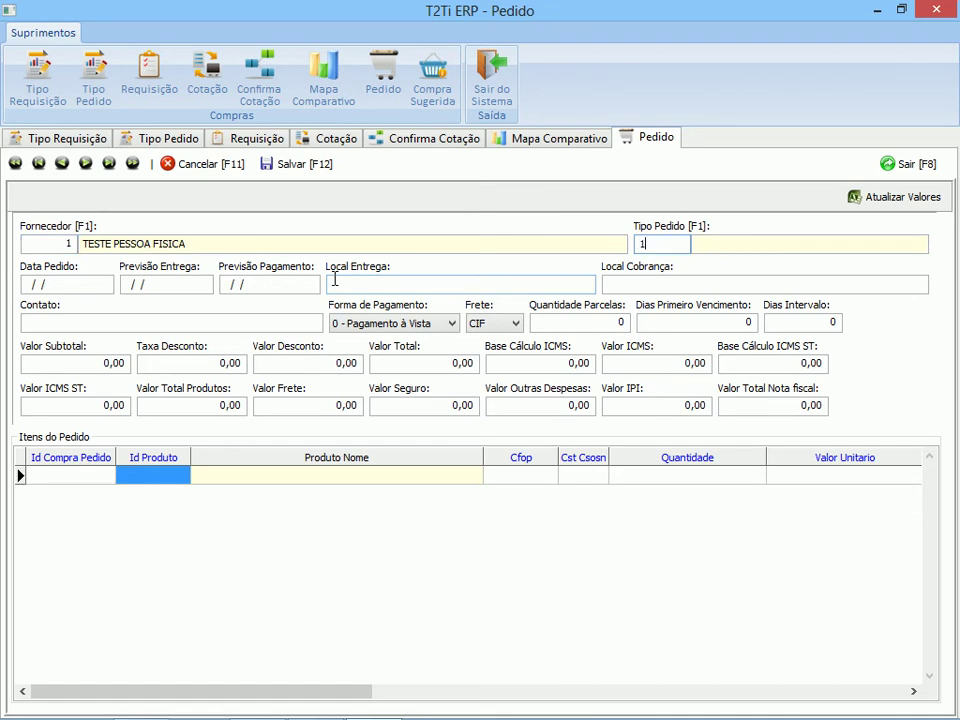
key(Tab)
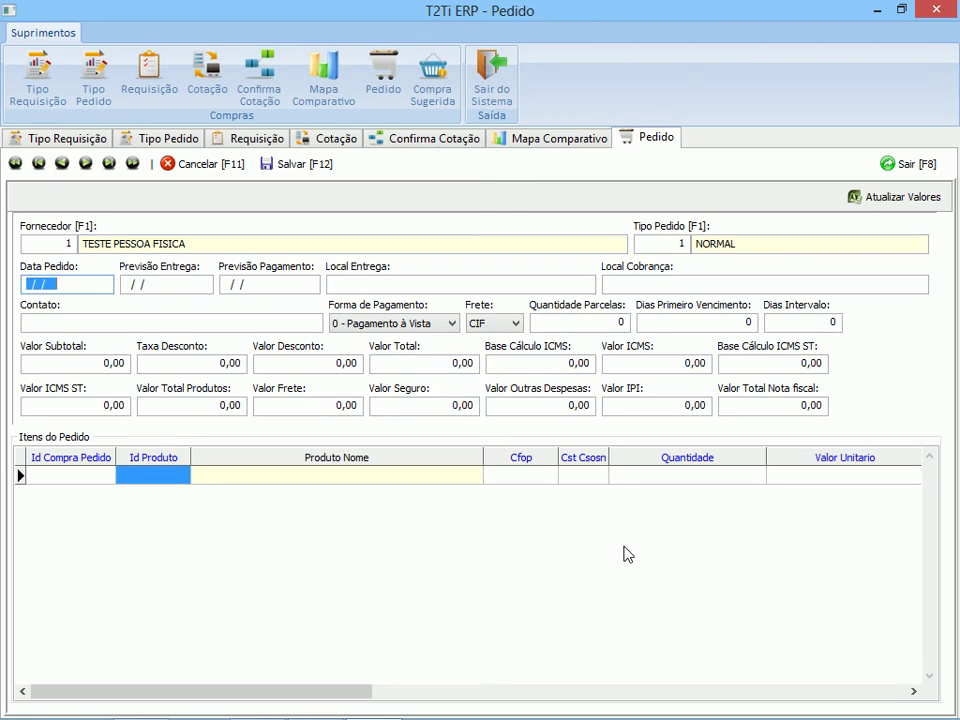
text(01012016)
key(Tab)
text(01012016)
key(Tab)
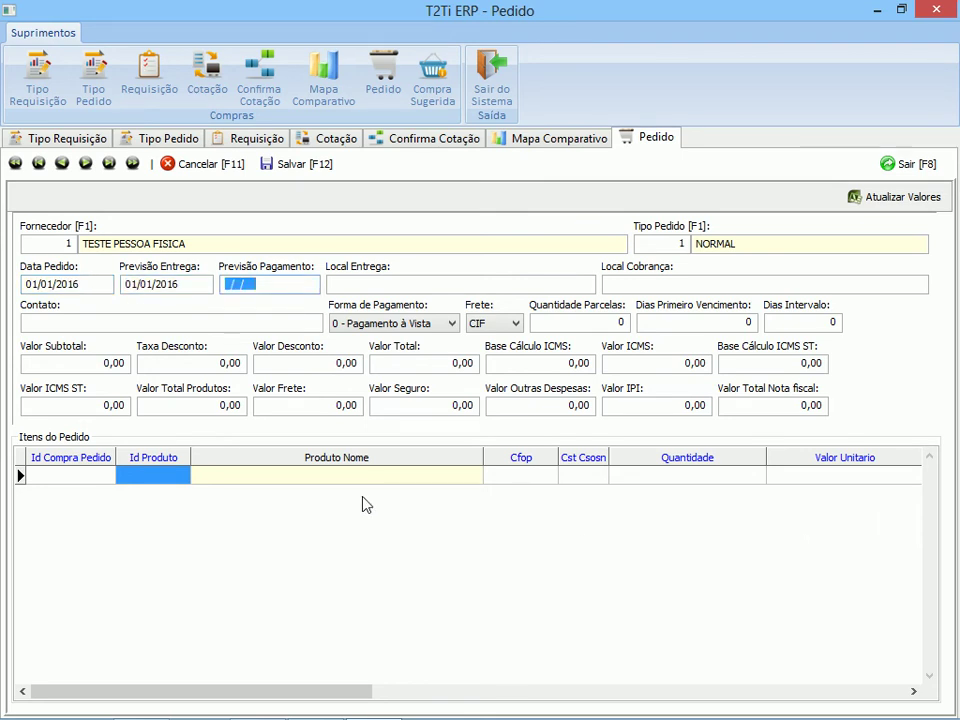
key(Tab)
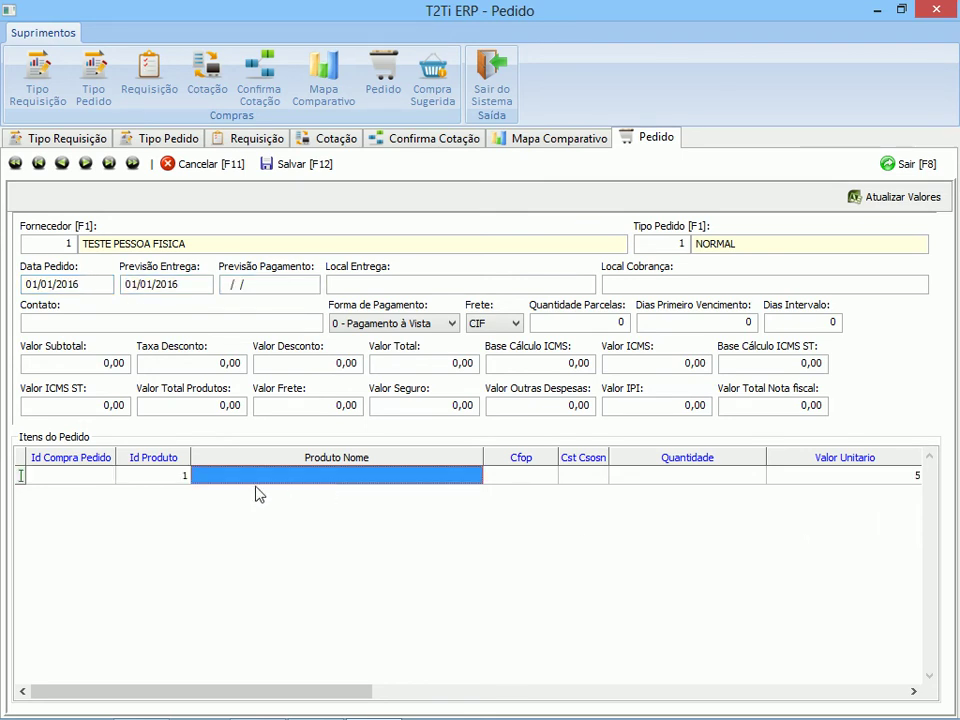
Step: Complete the order item for product 1 with quantity 5 and update the order's values
click(143, 477)
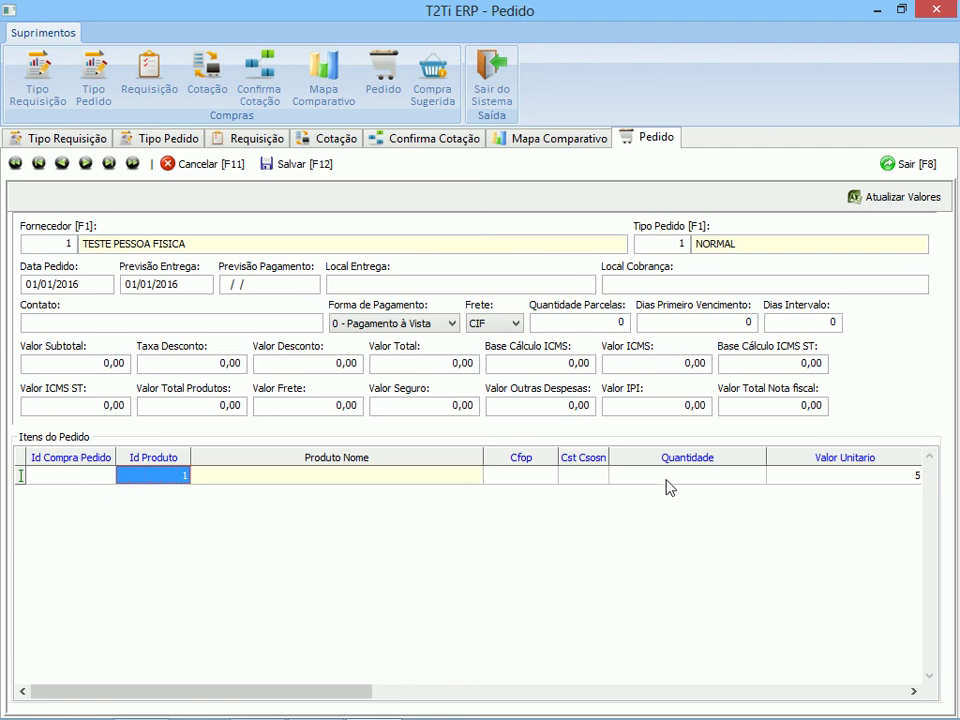
click(696, 477)
text(5)
key(Return)
key(Tab)
key(Tab)
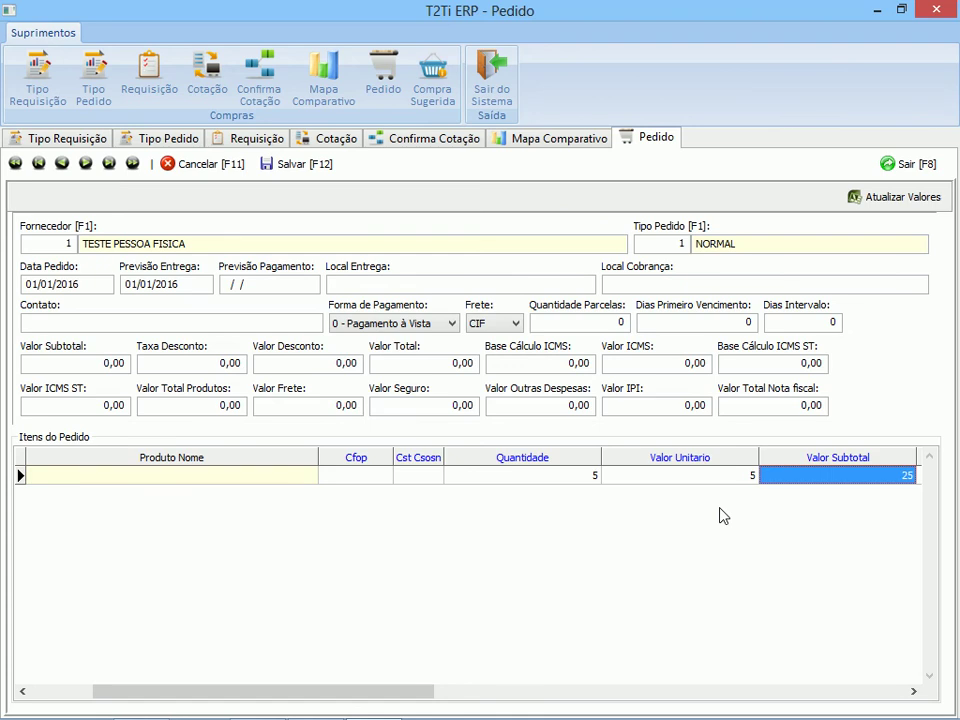
click(877, 198)
click(64, 694)
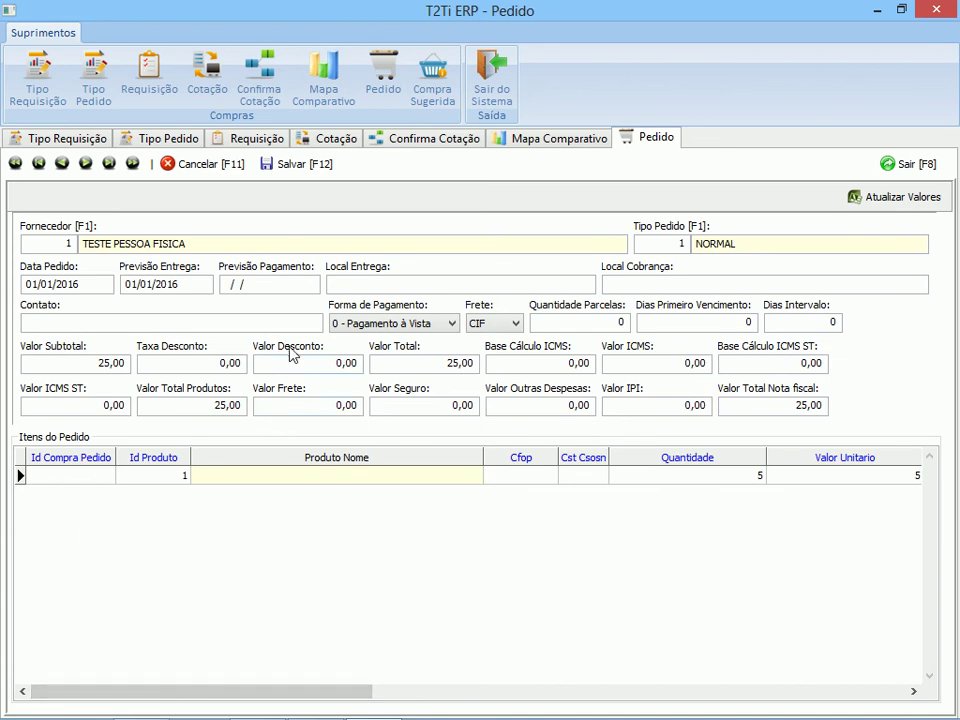
Step: Save the order, generate its accounts payable entries, and select the new record in the order list
click(293, 164)
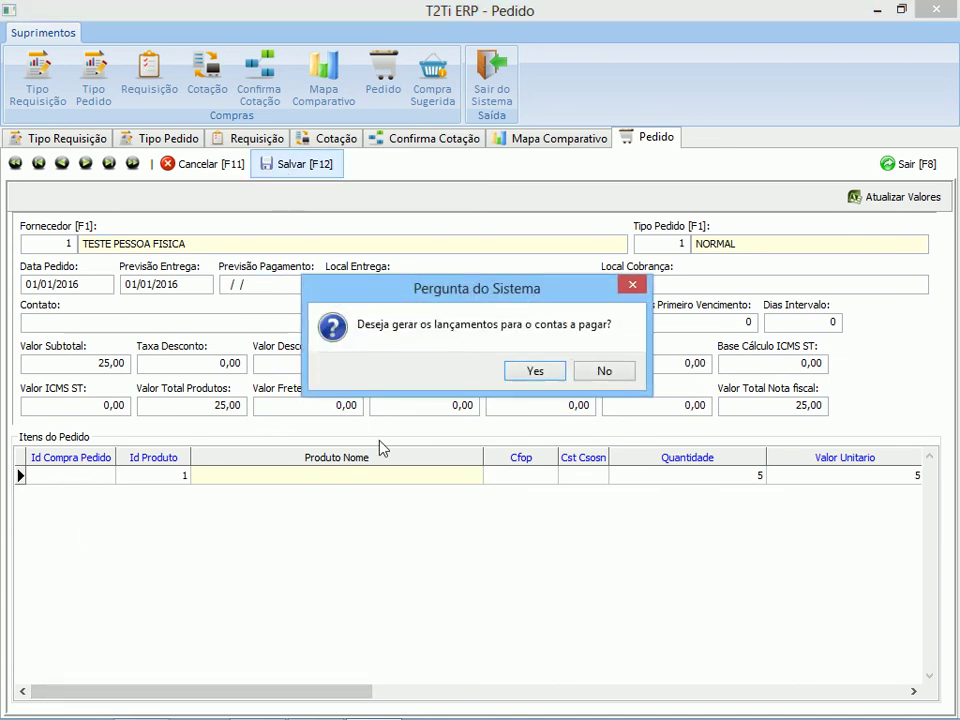
click(532, 373)
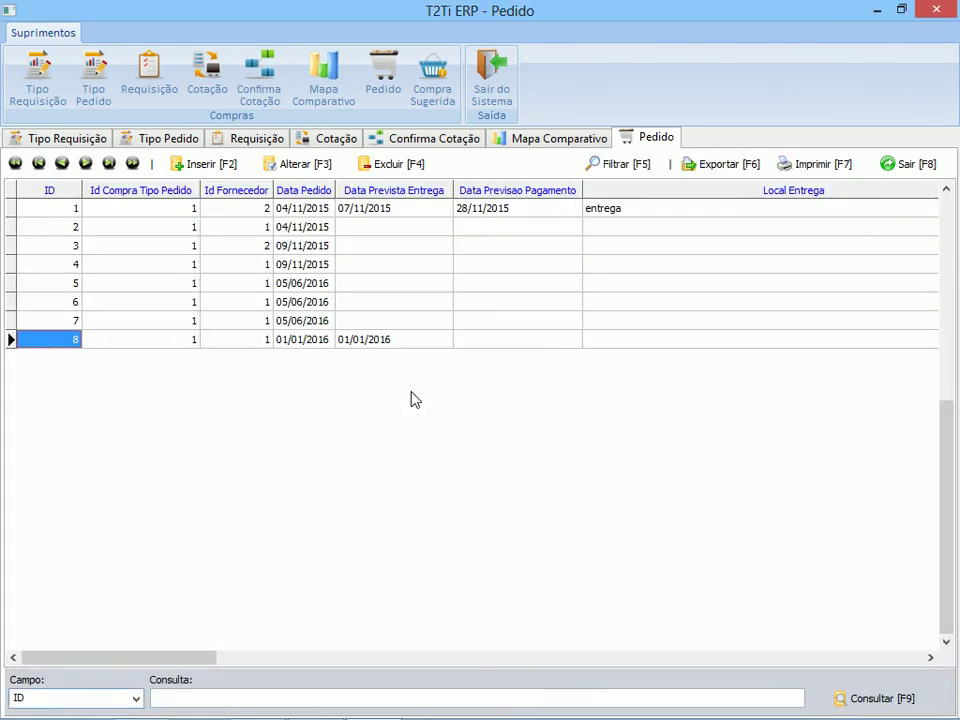
click(356, 339)
click(248, 342)
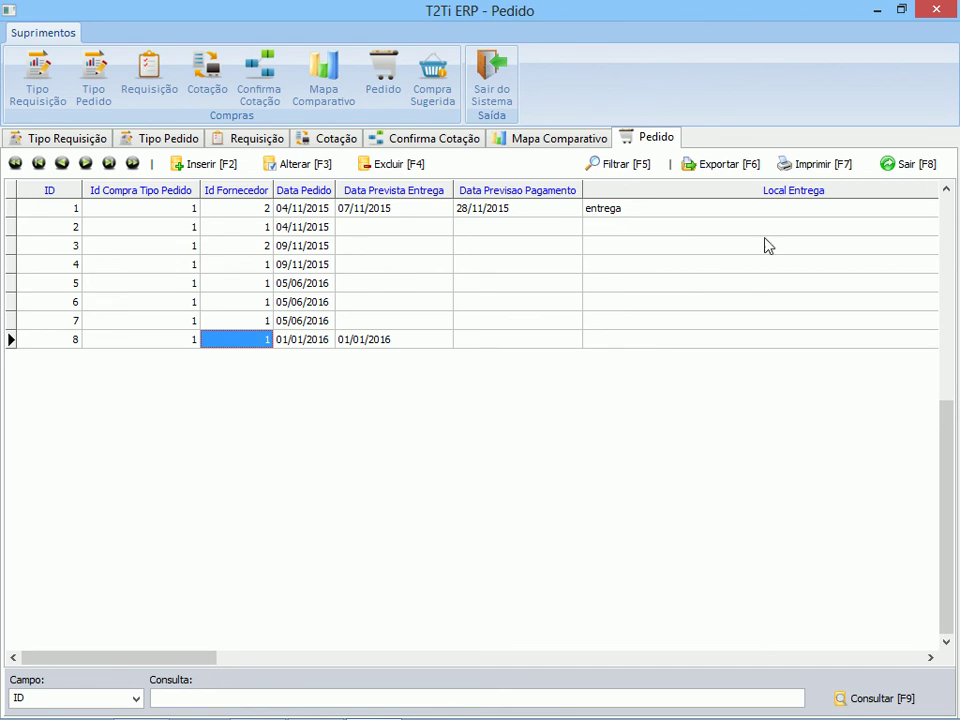
Step: Close all the open purchasing screens, from Pedido back to Tipo Requisição
click(903, 166)
key(F8)
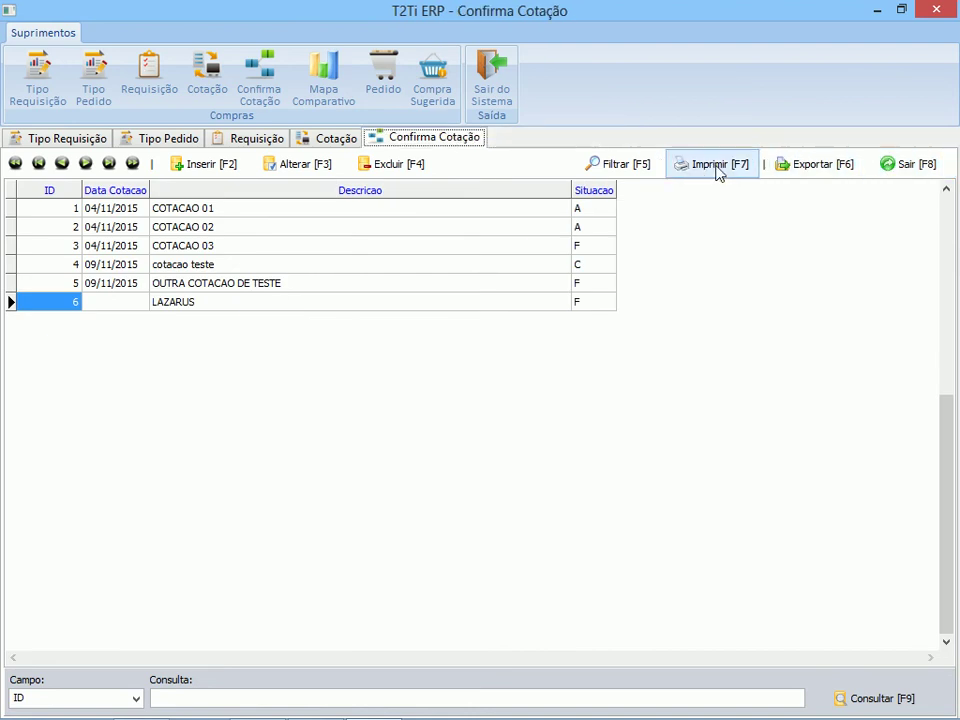
click(911, 168)
click(912, 168)
click(912, 168)
click(912, 168)
click(912, 168)
Step: Generate a requisition from Compra Sugerida using the Estoque Mínimo criterion
click(432, 80)
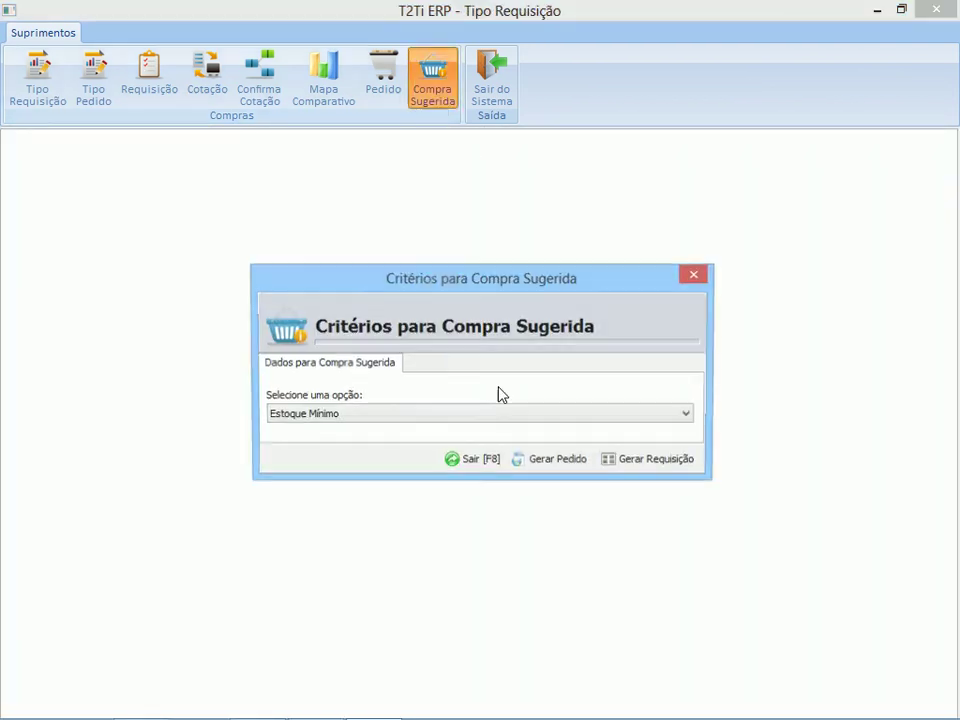
click(357, 414)
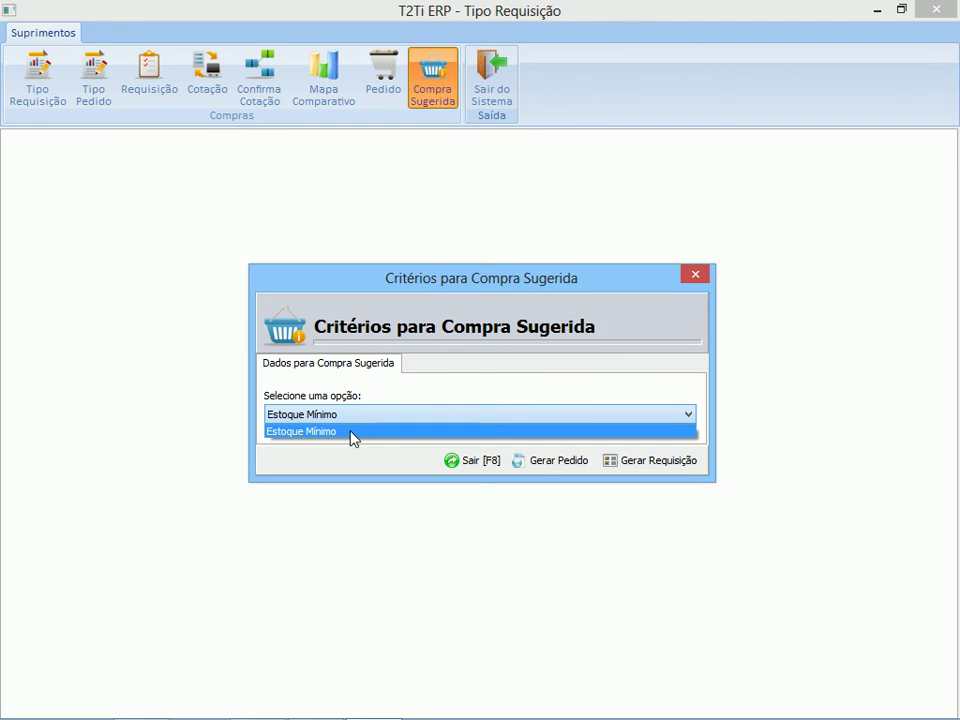
click(353, 424)
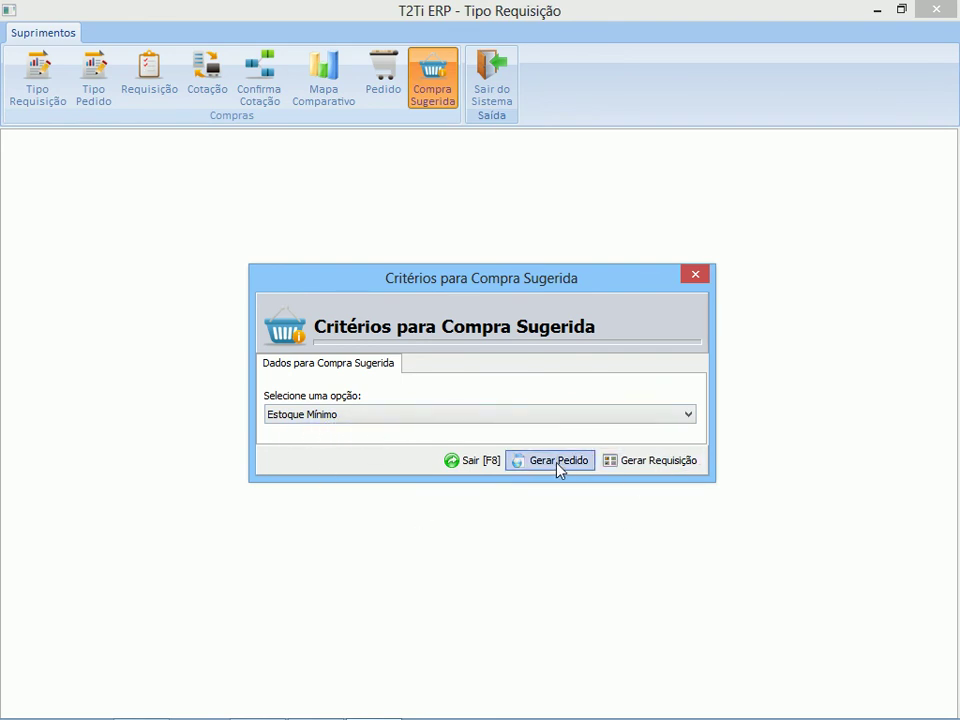
click(644, 462)
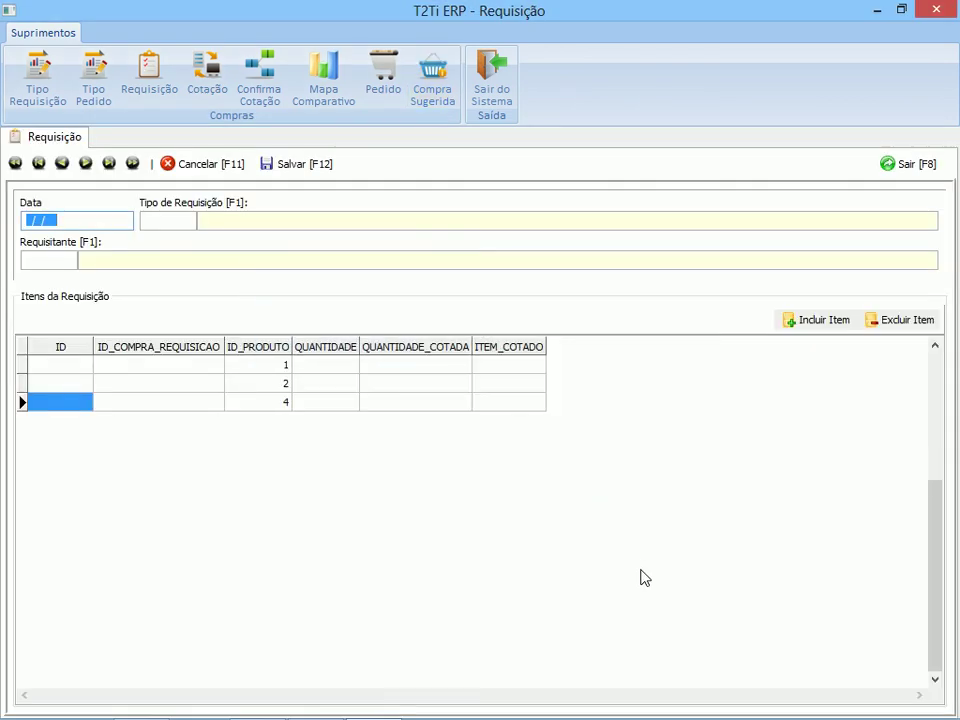
Step: Examine the suggested products in the generated requisition, then discard it and close Requisição
click(276, 365)
click(276, 383)
click(276, 398)
key(Up)
key(Up)
key(Down)
key(Down)
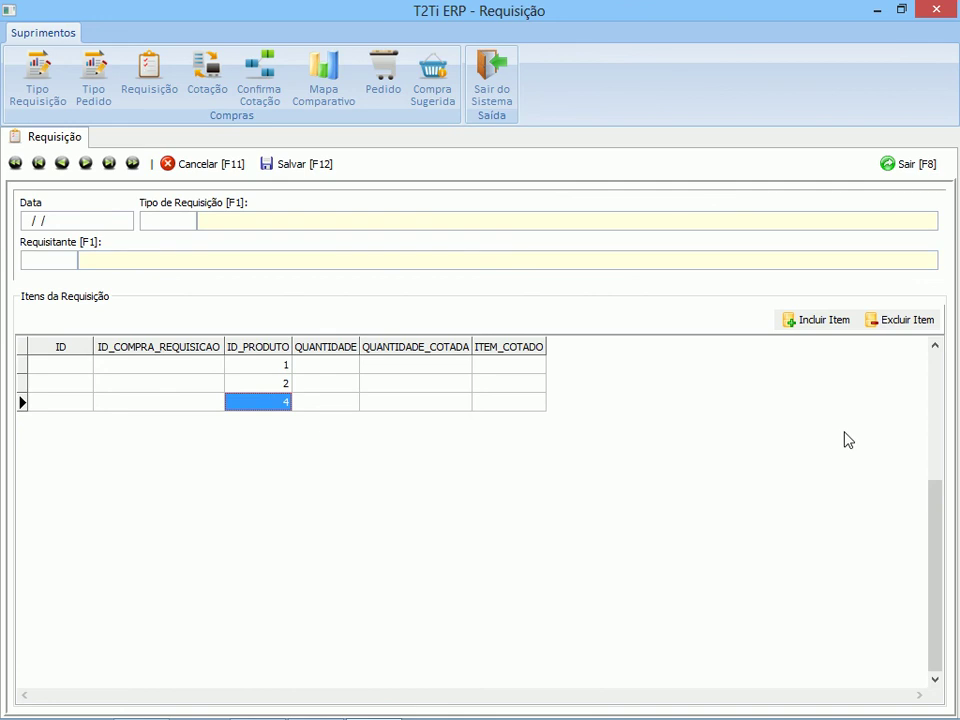
click(203, 163)
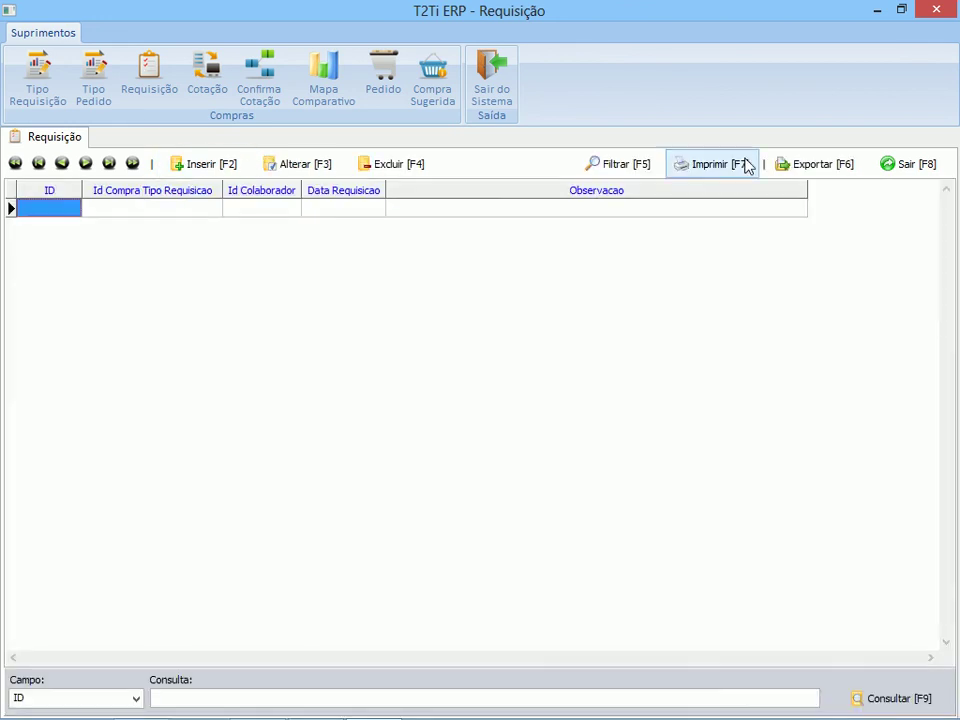
click(895, 165)
Step: Generate an order from Compra Sugerida with the Estoque Mínimo criterion, then discard it and close Pedido
click(433, 80)
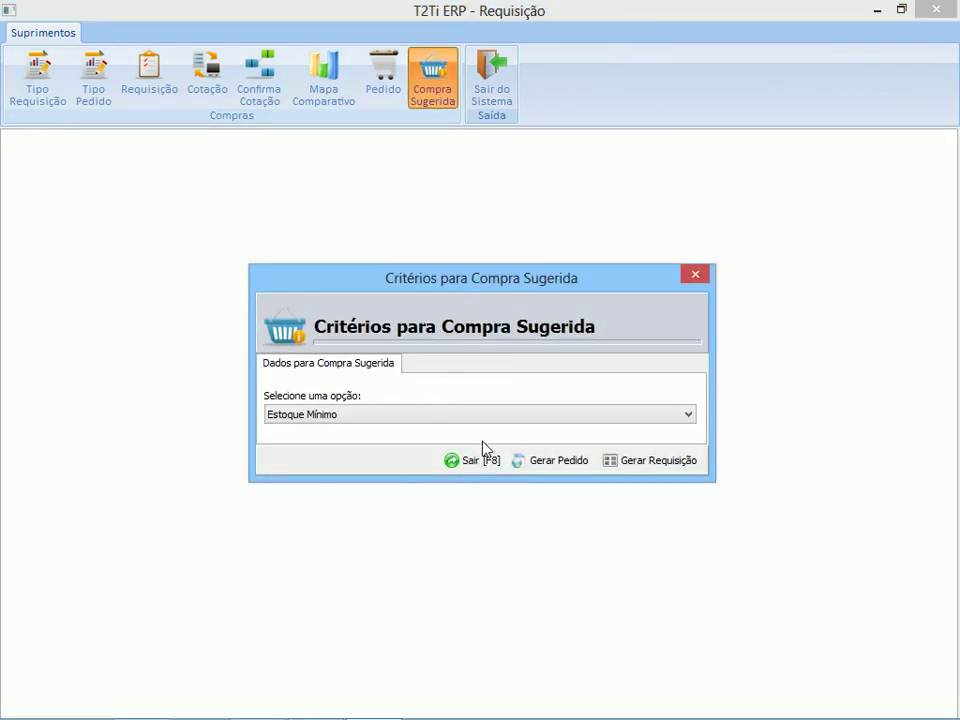
click(558, 462)
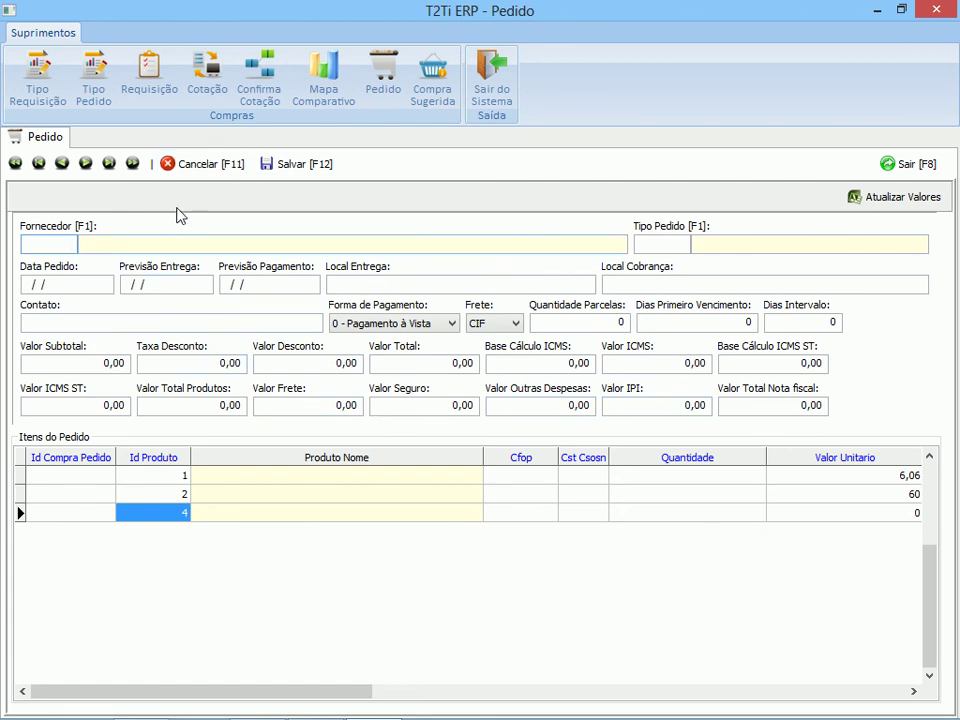
click(204, 167)
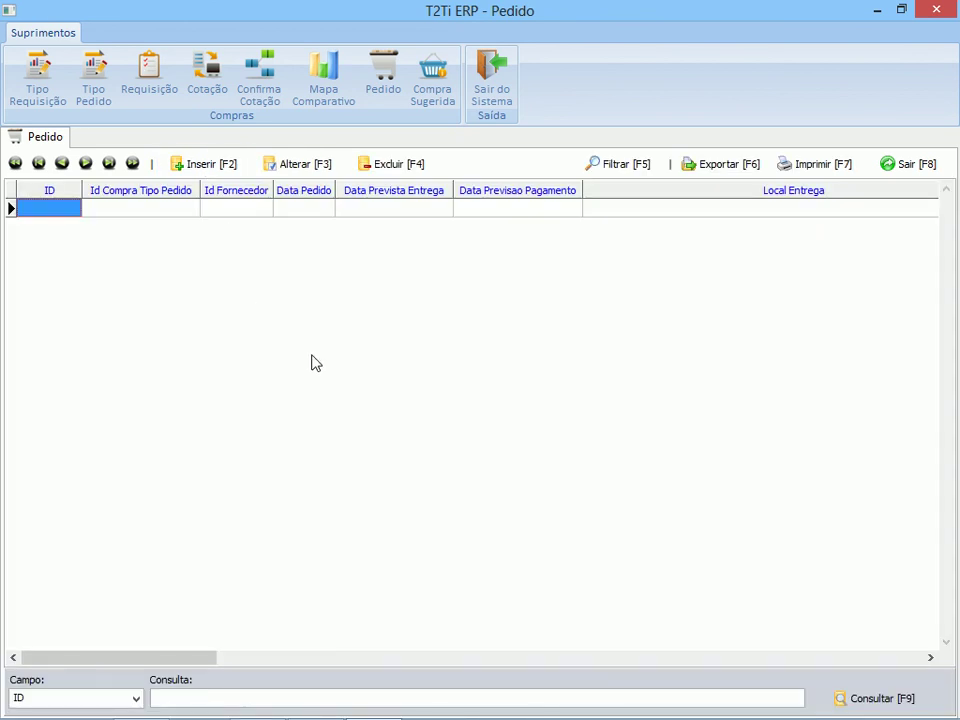
click(899, 170)
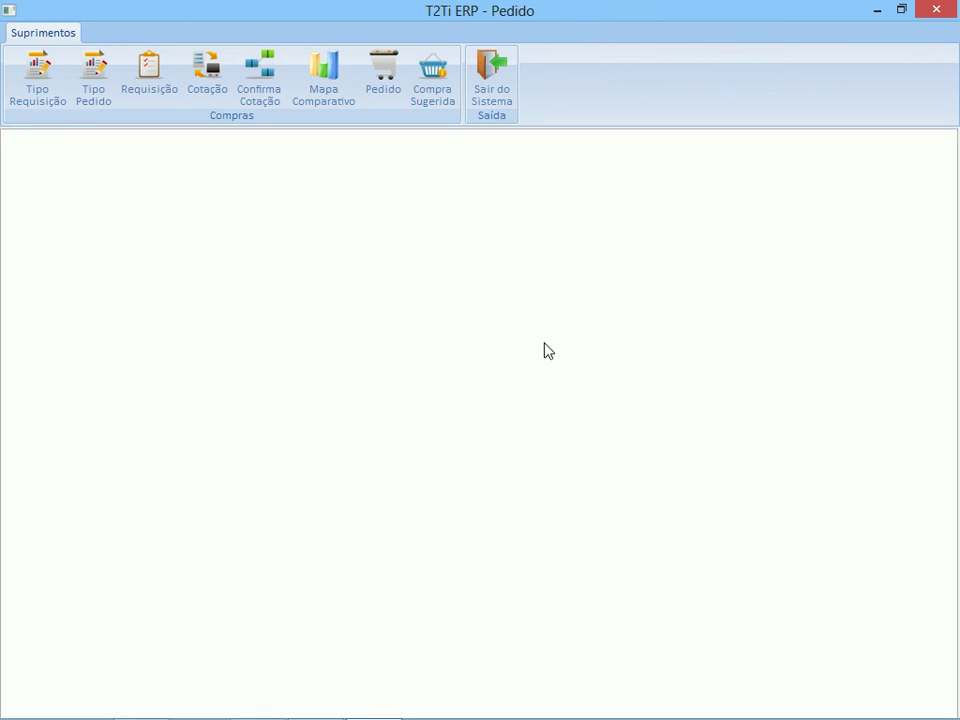